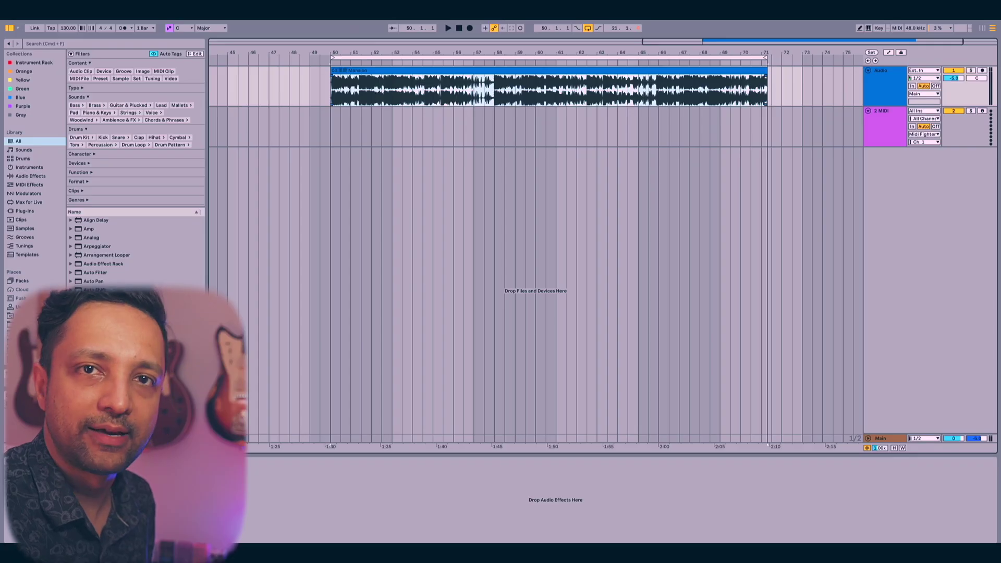
Step: Play and stop the song, then route the 2 MIDI track's output to Midi Fighter Twister, Ch. 1
key(space)
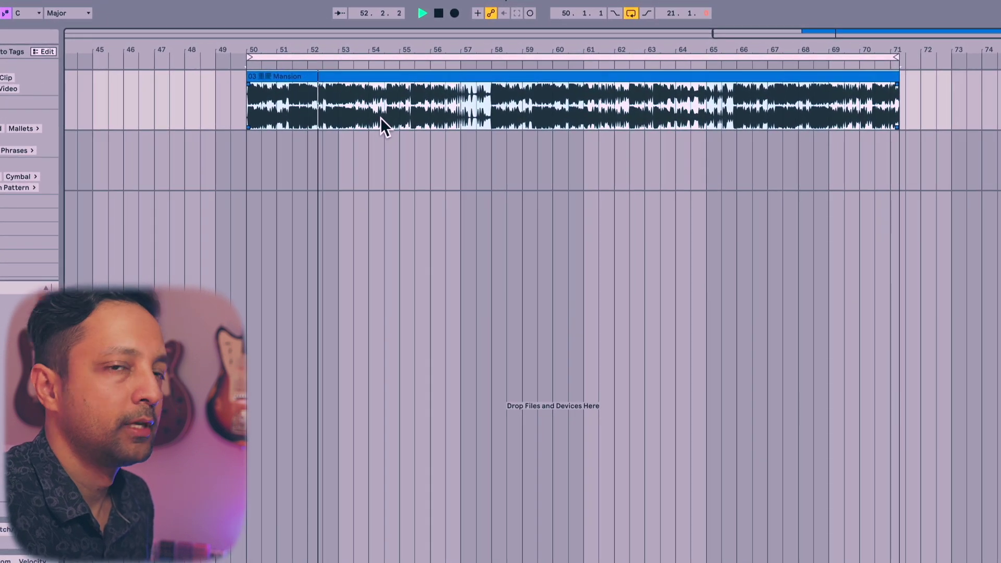
key(space)
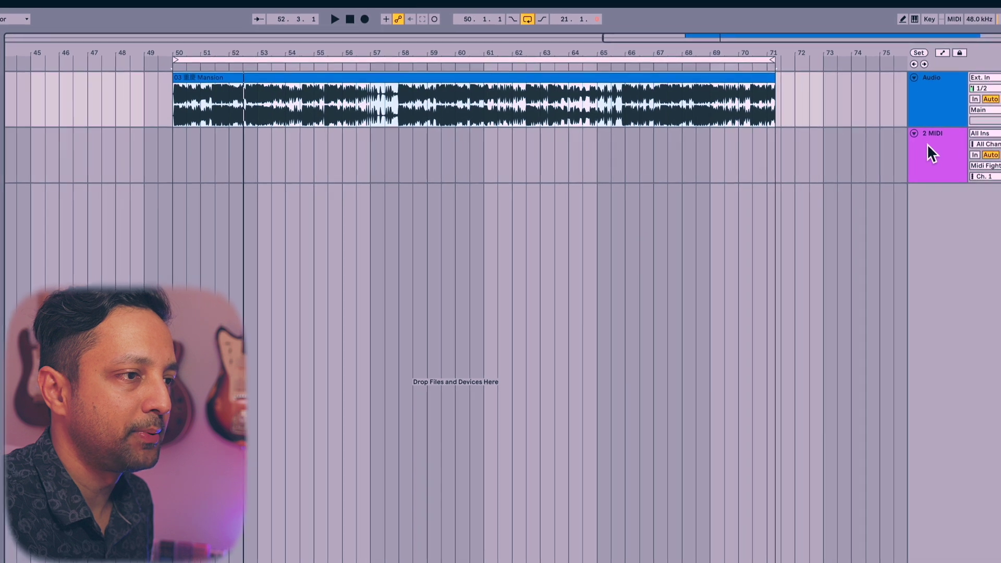
shift+click(928, 146)
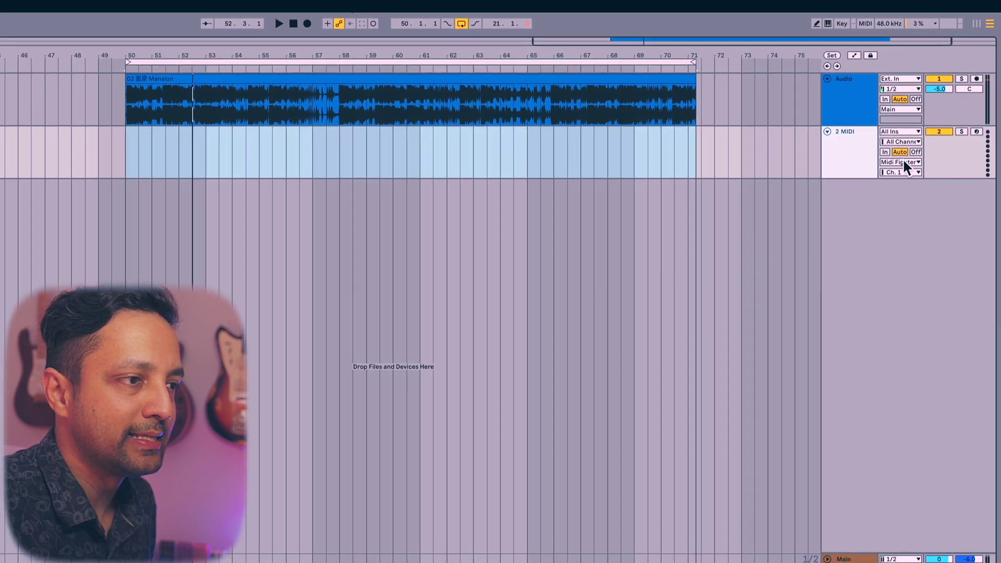
click(903, 162)
click(909, 180)
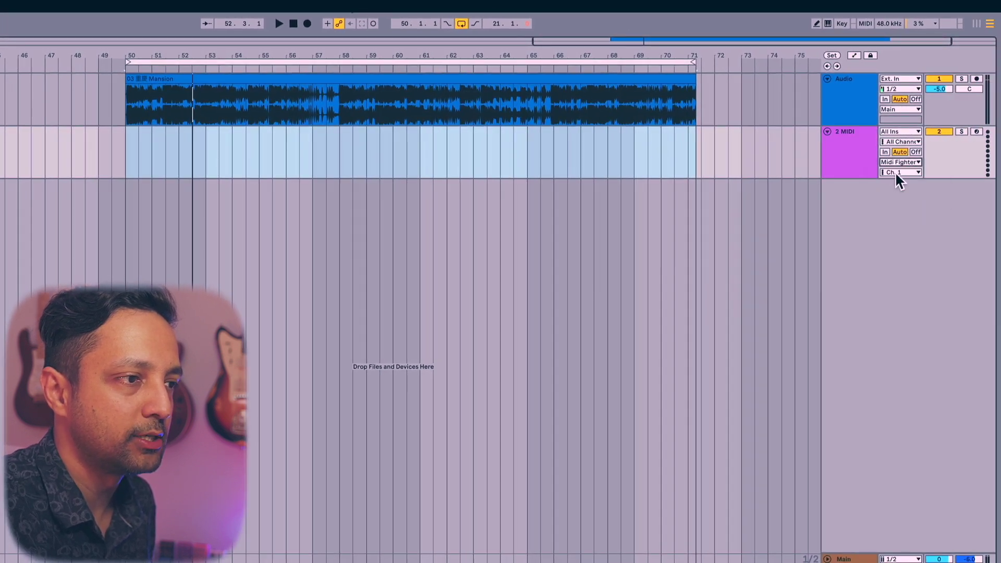
click(896, 172)
click(893, 178)
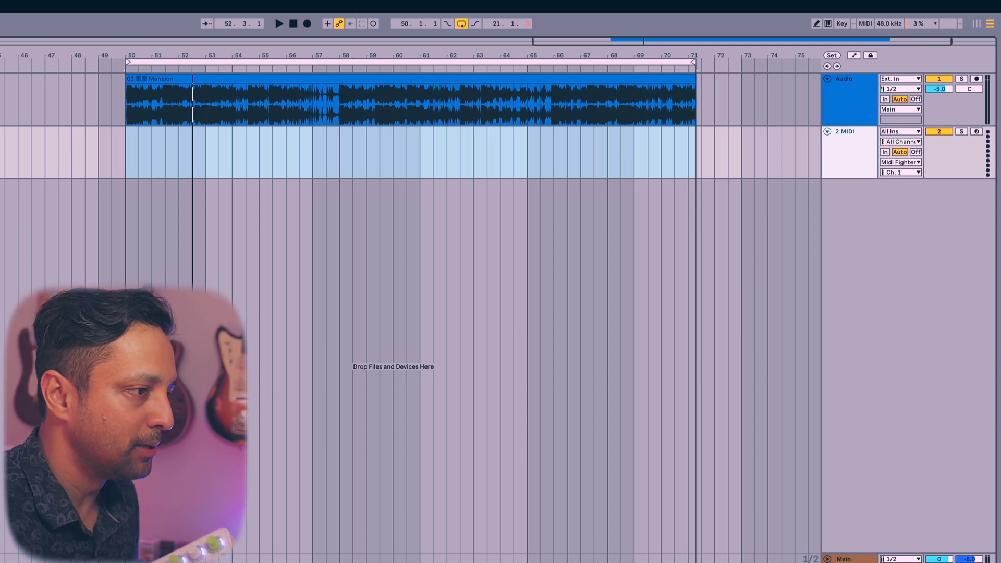
Step: In Midifighter Utility, read the Encoder MIDI Number of each second-column encoder, top to bottom
key(super+Tab)
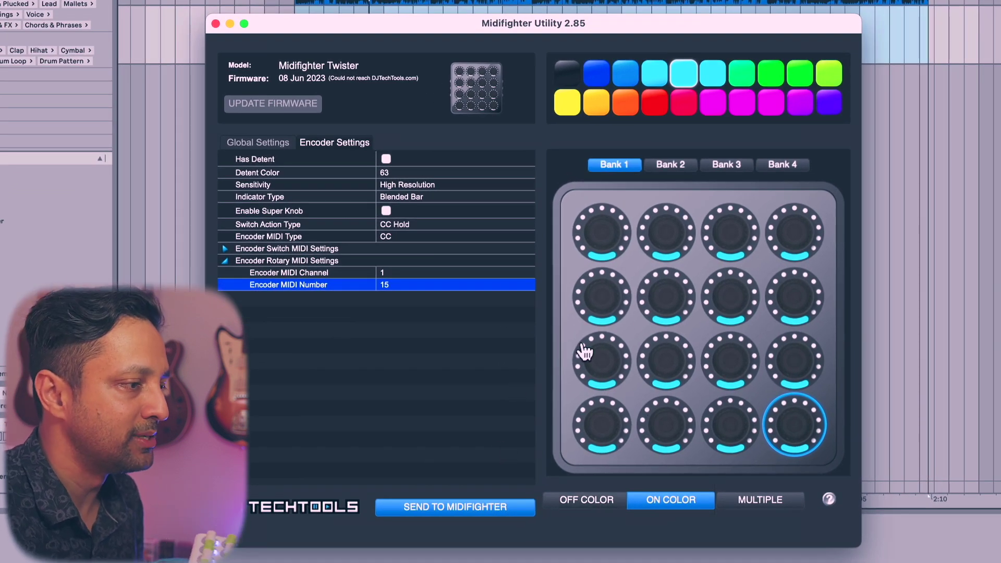
click(667, 239)
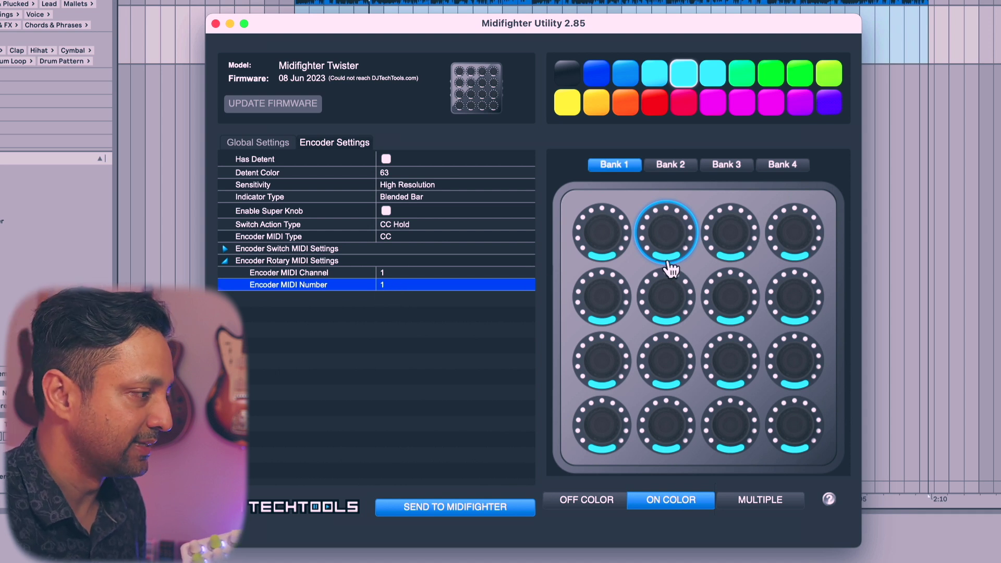
click(666, 298)
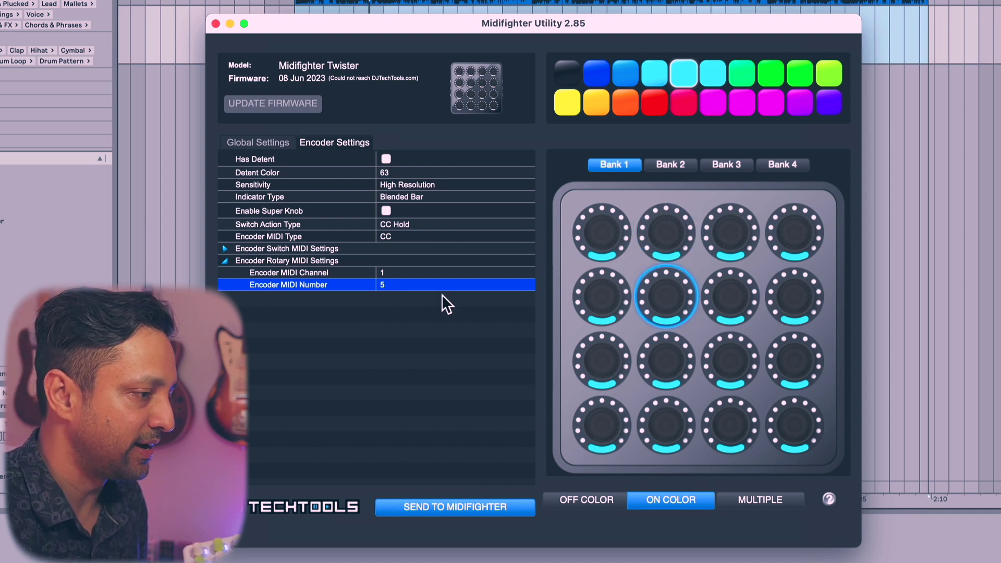
click(666, 358)
click(673, 435)
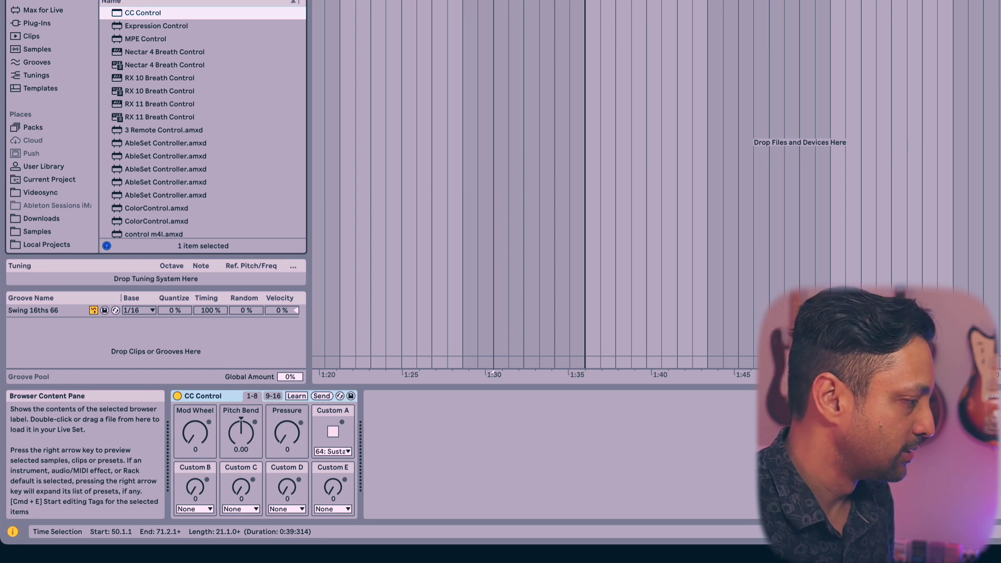
Step: On the CC Control device, assign CC 1 to Custom B and CC 5 to Custom C
click(211, 395)
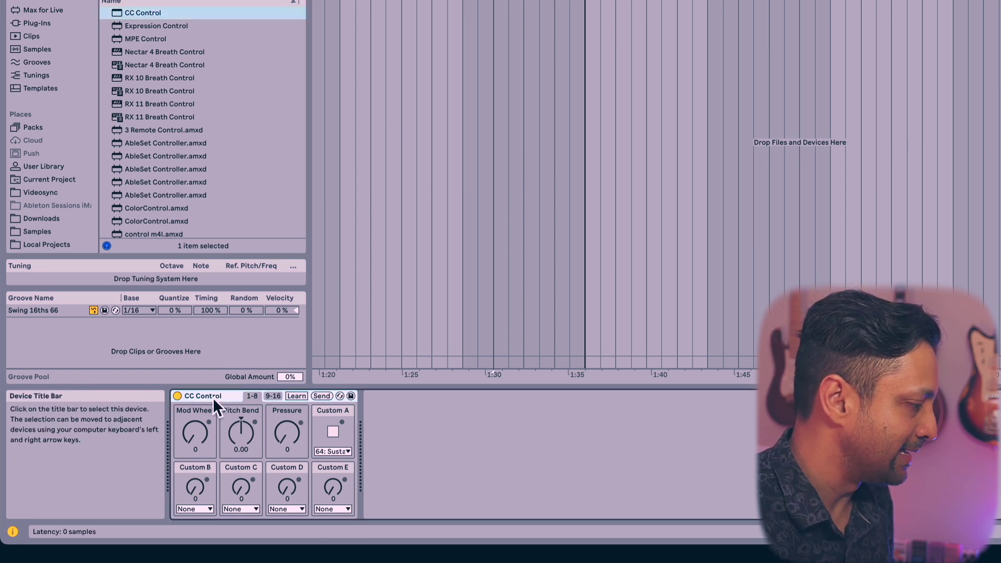
click(199, 509)
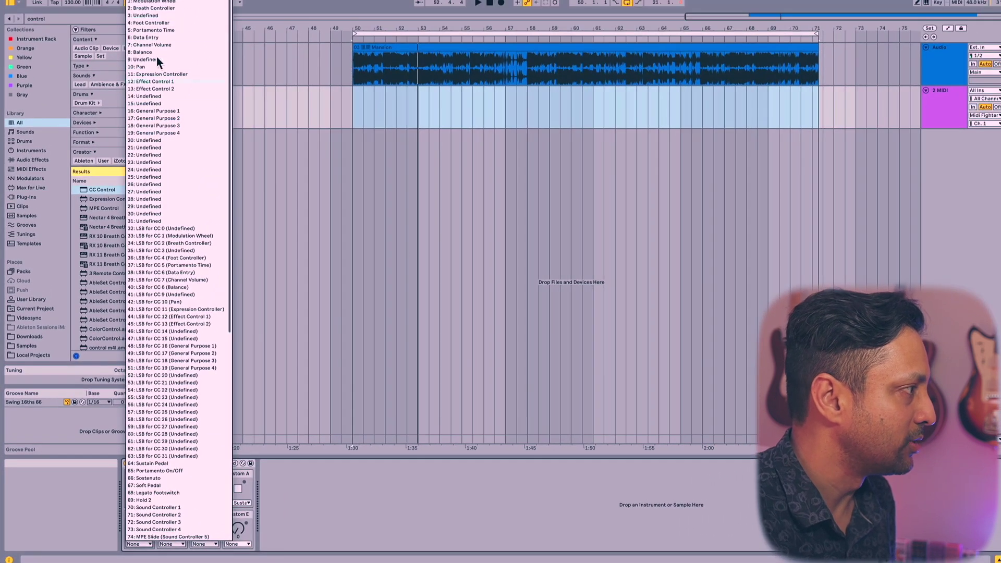
click(152, 2)
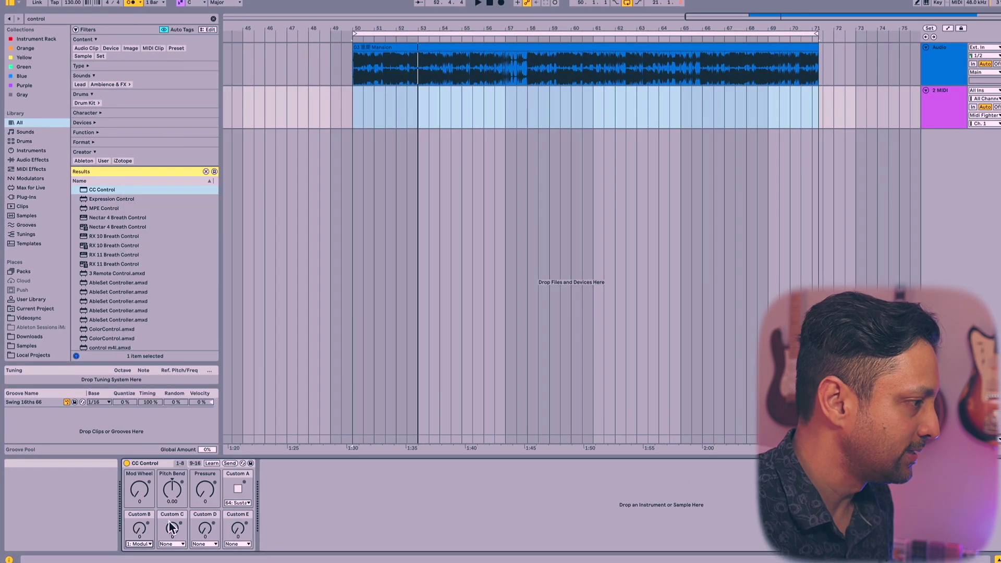
key(super+Tab)
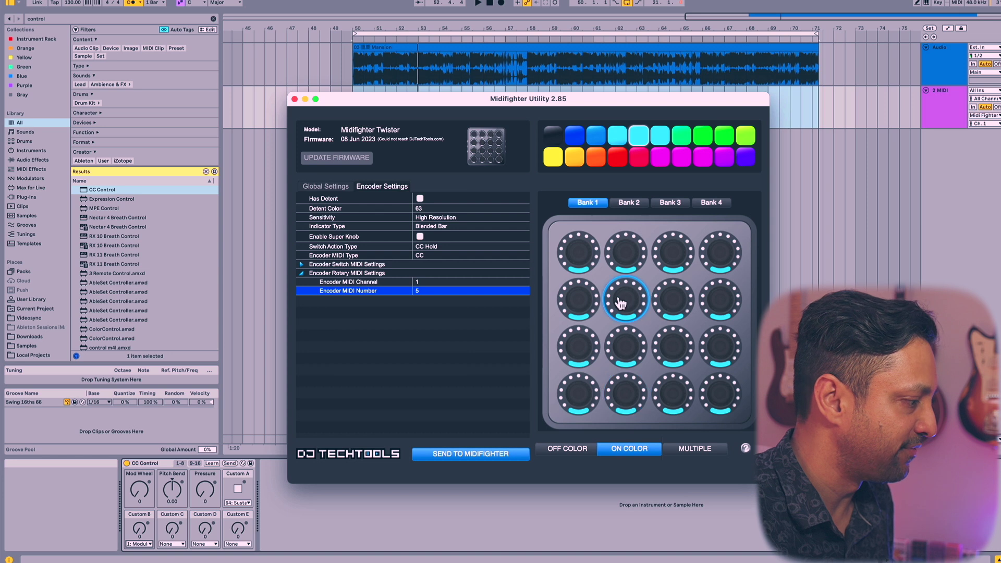
click(172, 544)
click(172, 544)
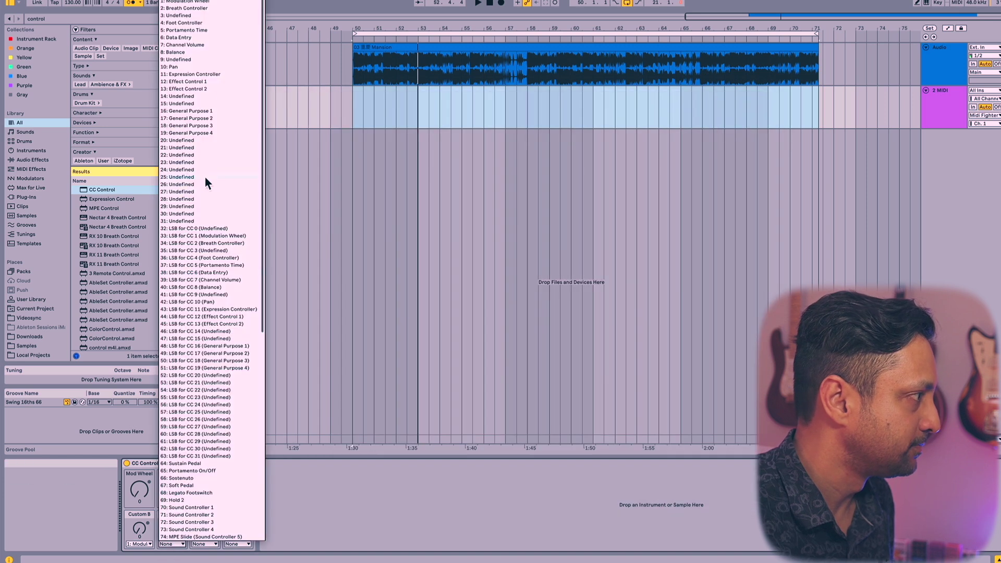
click(193, 30)
Step: Assign CC 9 to Custom D and CC 13 to Custom E, cross-checking Midifighter Utility
key(super+Tab)
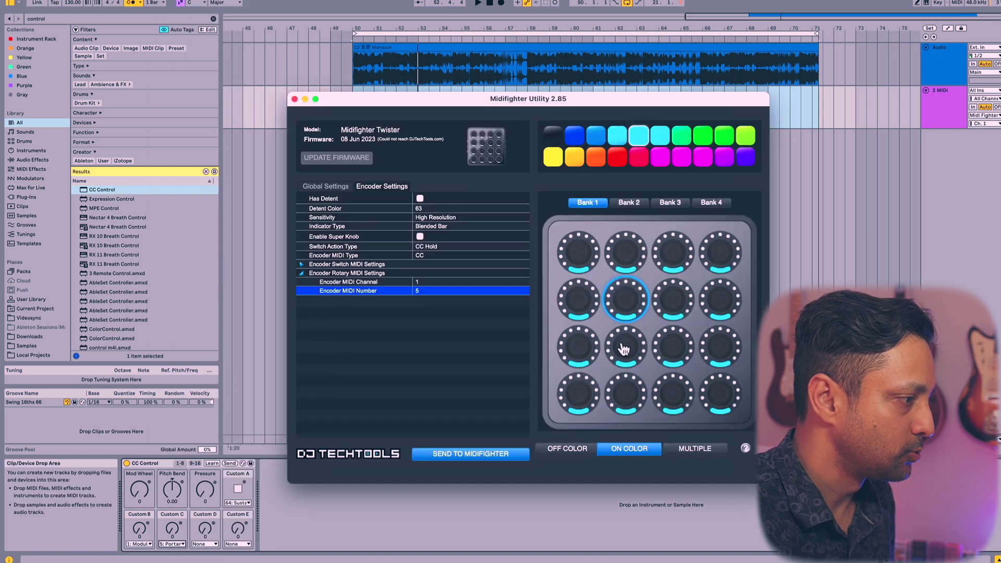
key(super+Tab)
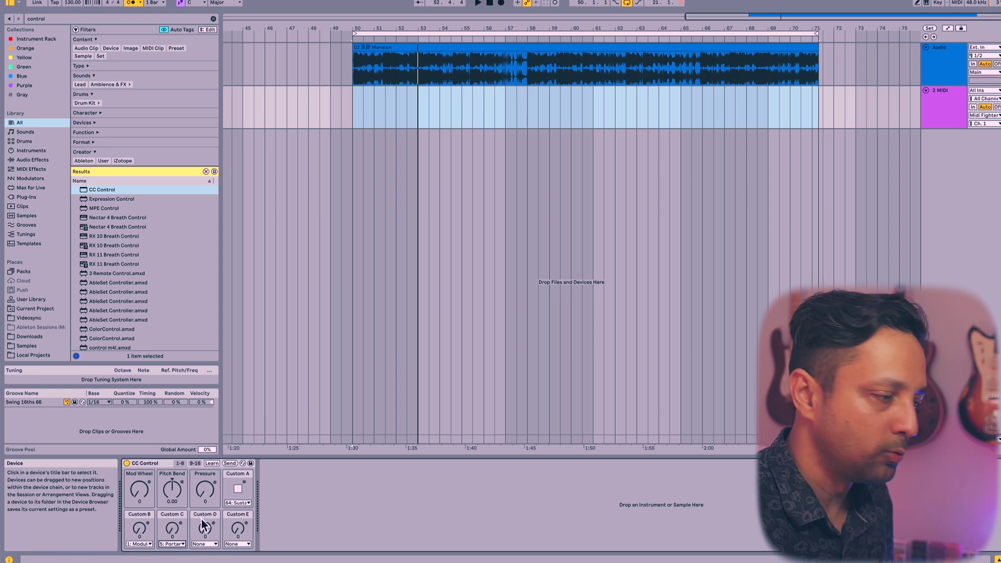
click(205, 544)
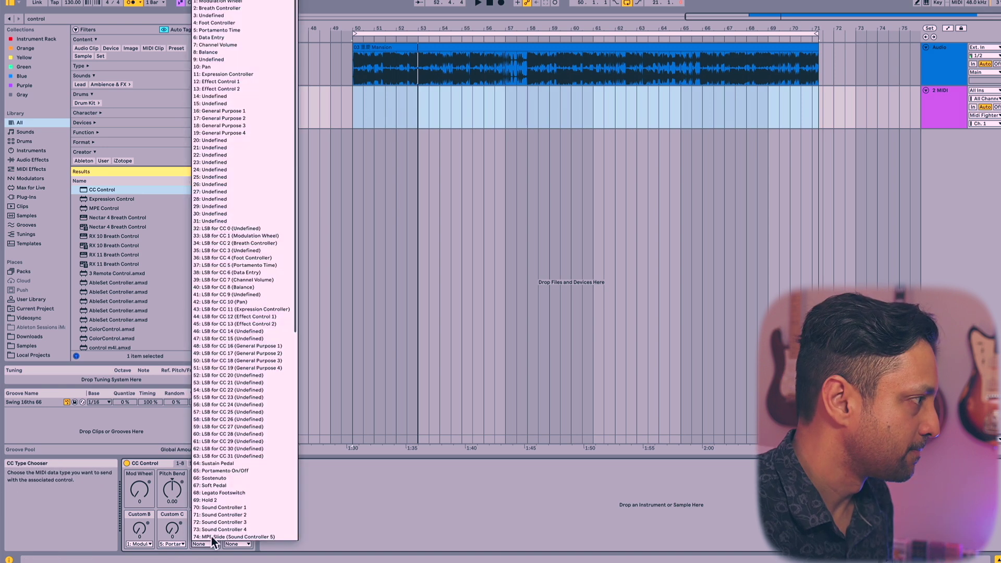
click(220, 59)
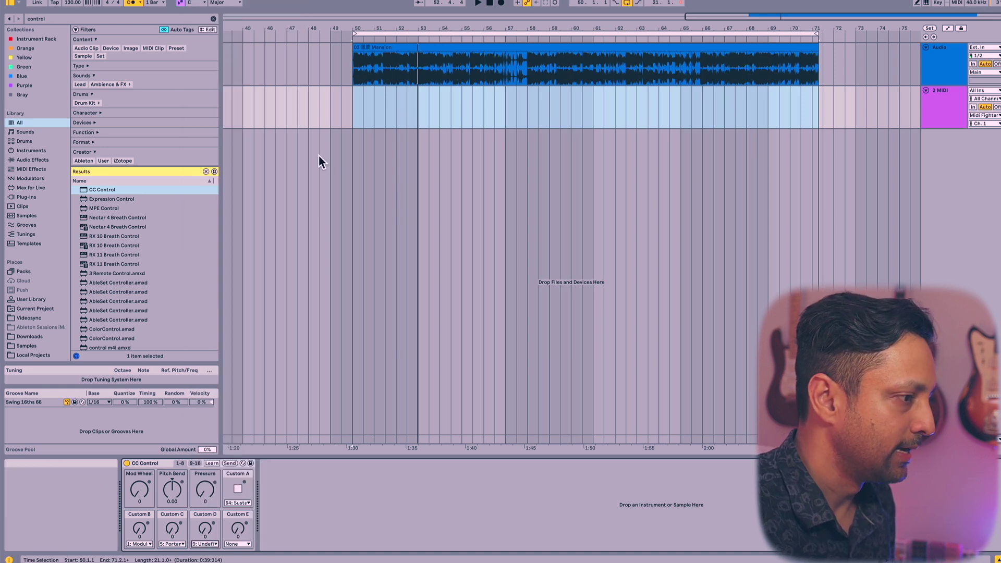
key(super+Tab)
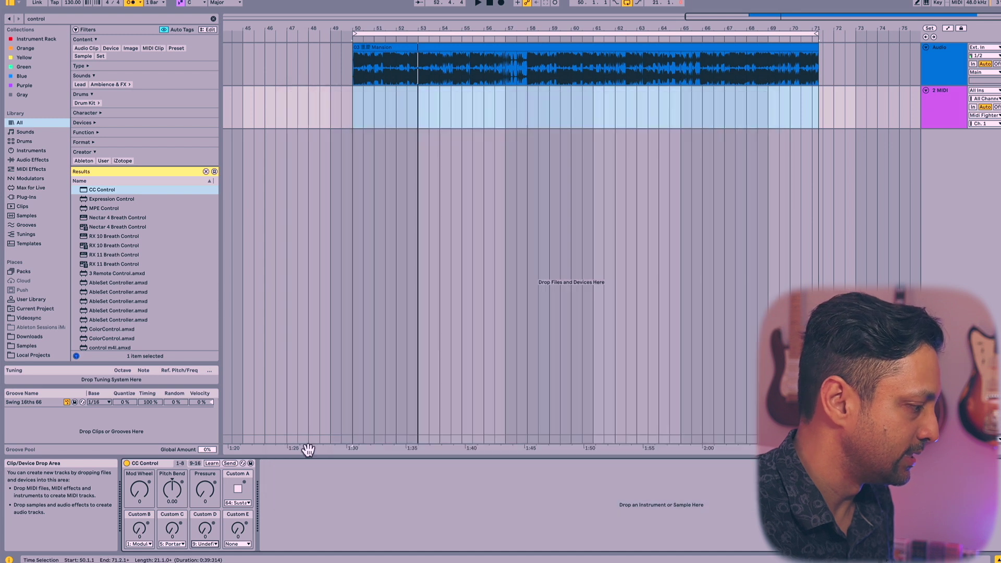
key(super+Tab)
click(237, 544)
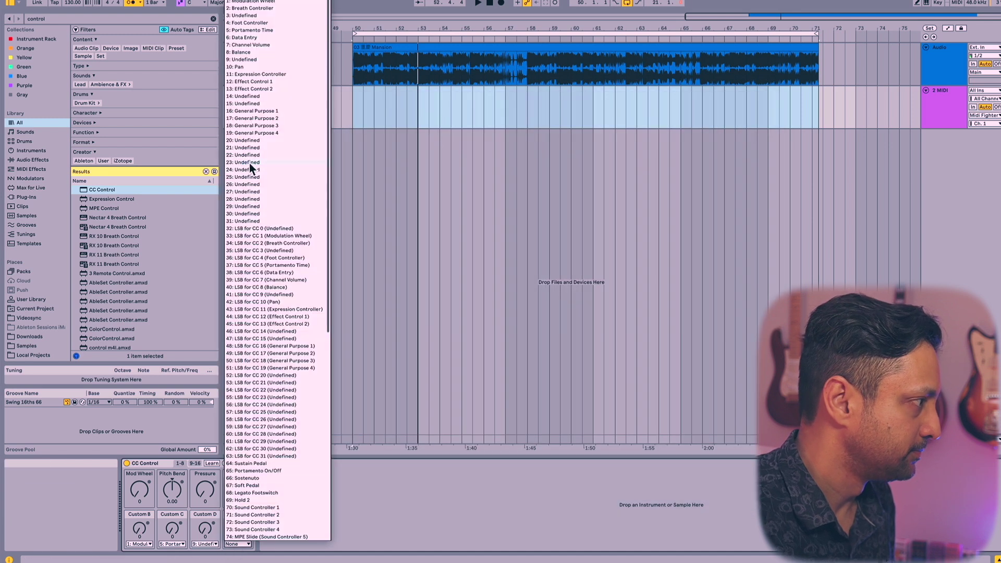
click(253, 89)
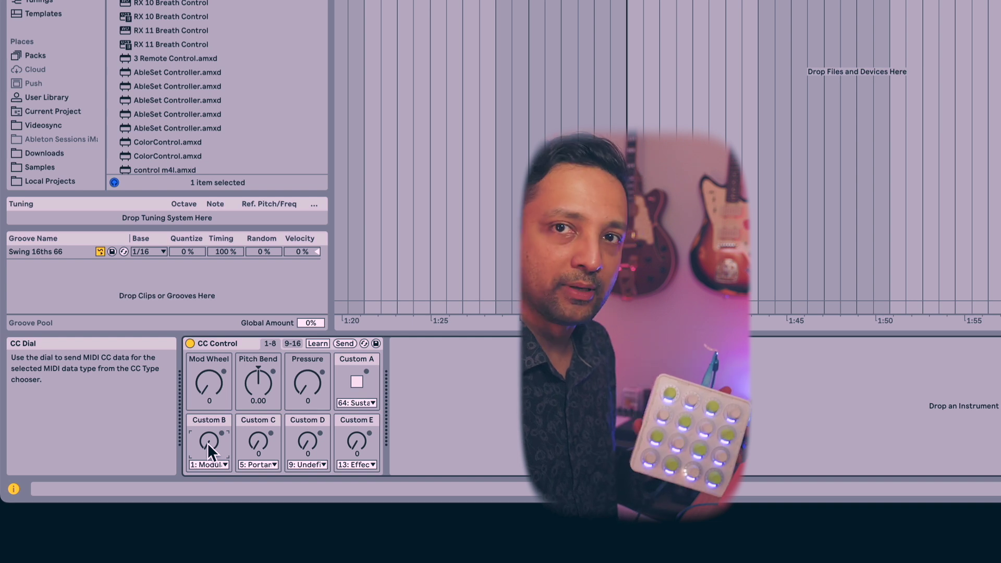
Step: Move the Custom B and Custom E dials and watch the matching Twister LEDs respond
drag(208, 443, 207, 412)
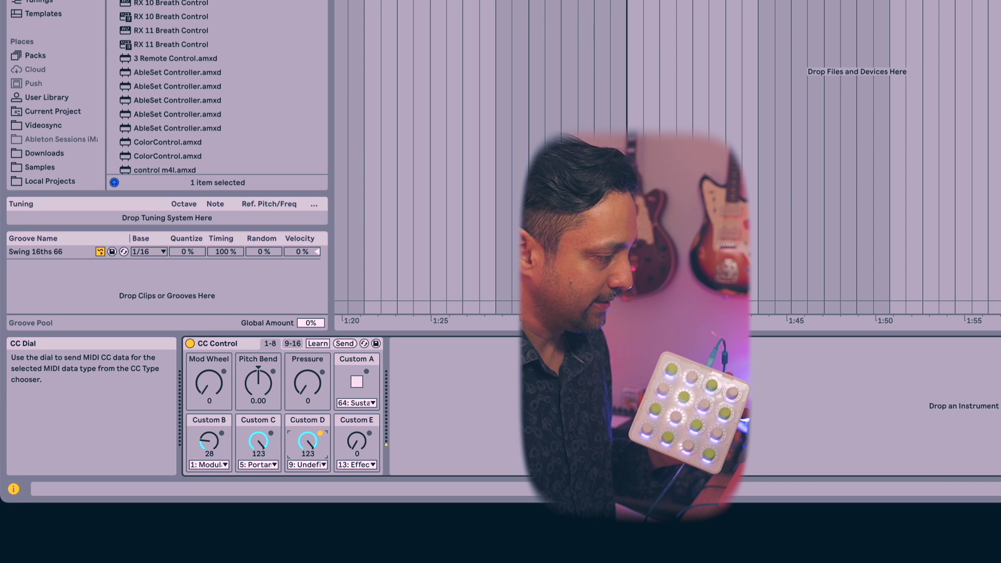
drag(346, 451, 358, 418)
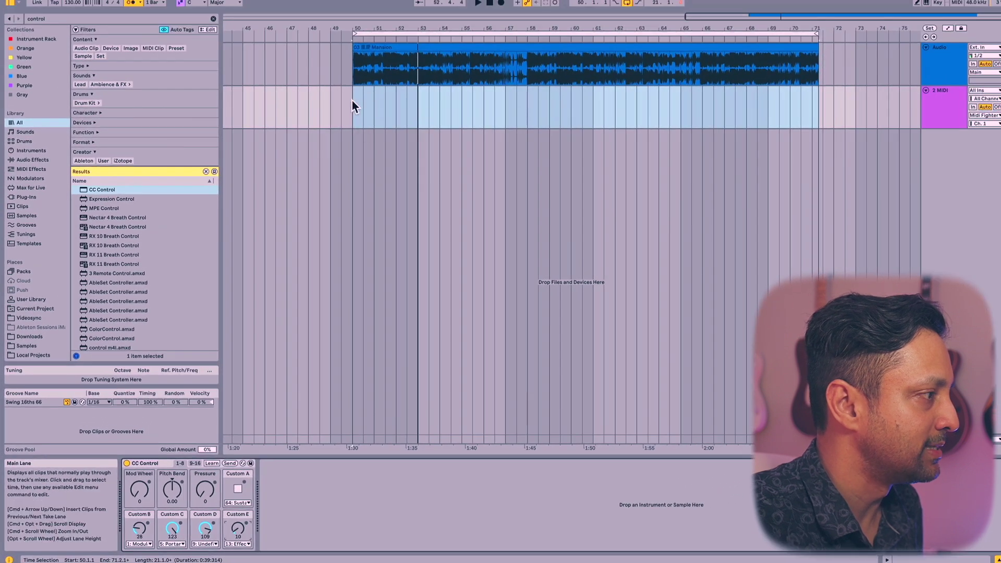
Step: Add a new return track to the set
click(350, 72)
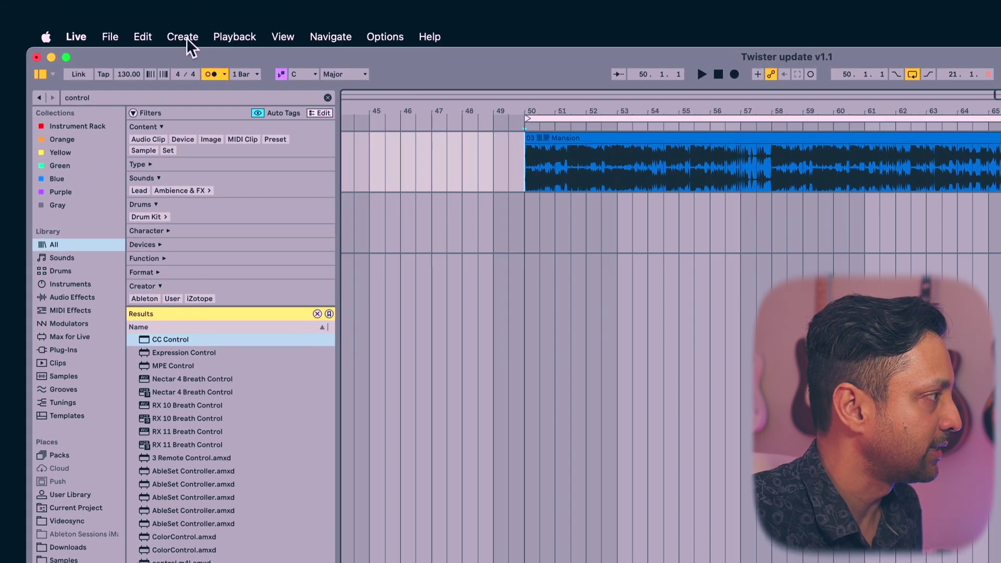
click(184, 37)
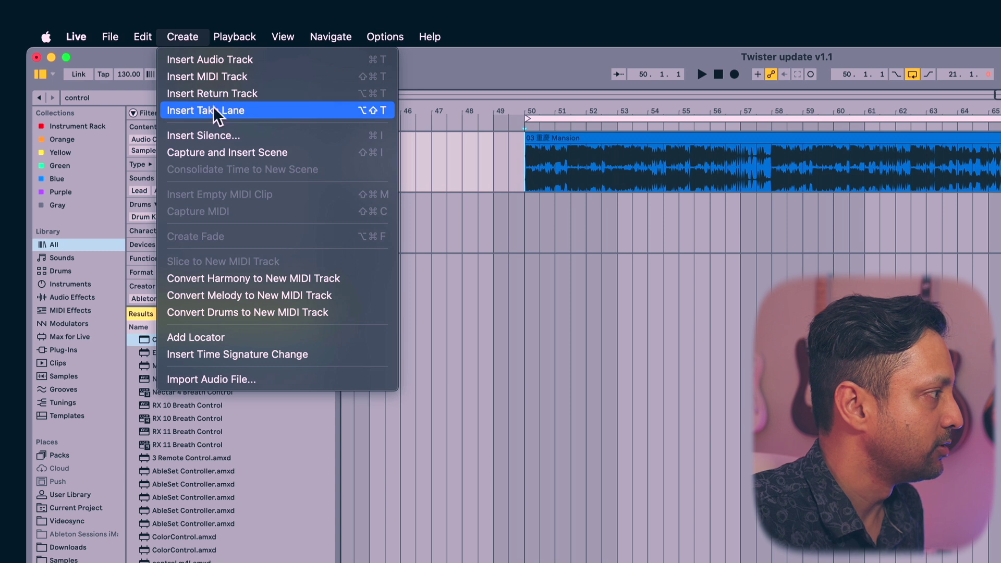
click(226, 95)
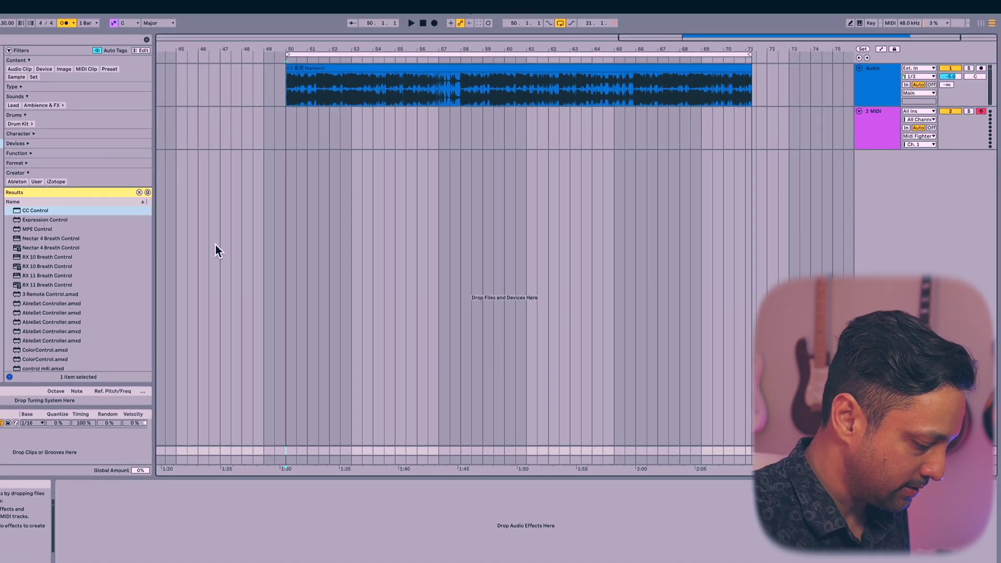
Step: Search the browser for 'envelope' and load Envelope Follower onto return track A
text(express)
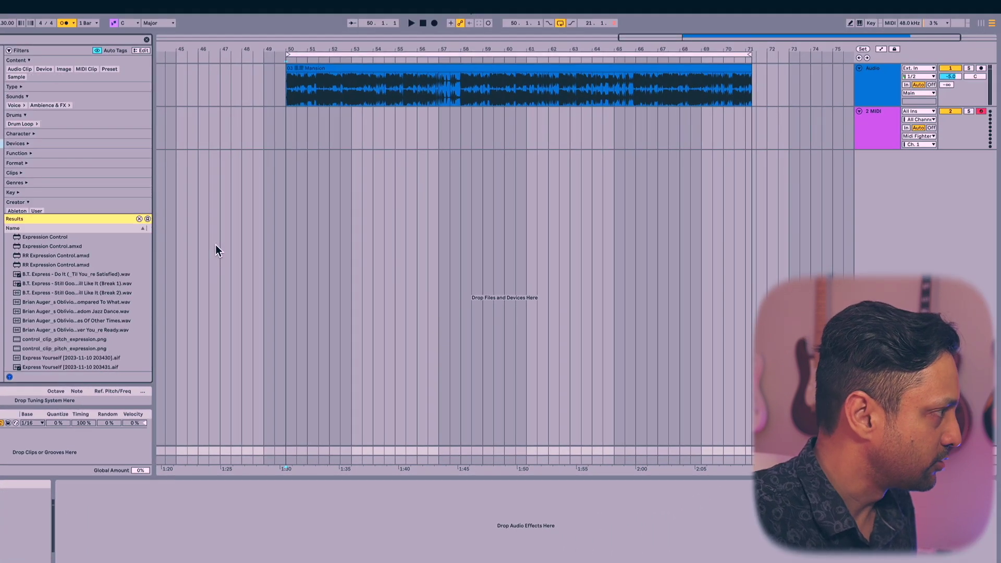
key(BackSpace)
key(BackSpace)
key(BackSpace)
key(BackSpace)
key(BackSpace)
key(BackSpace)
key(BackSpace)
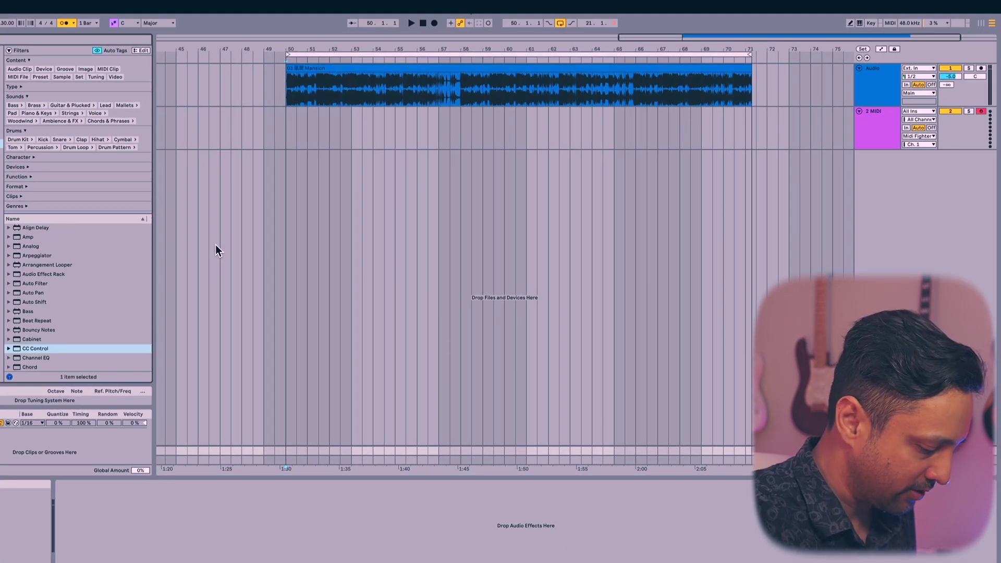
text(envelope)
key(Down)
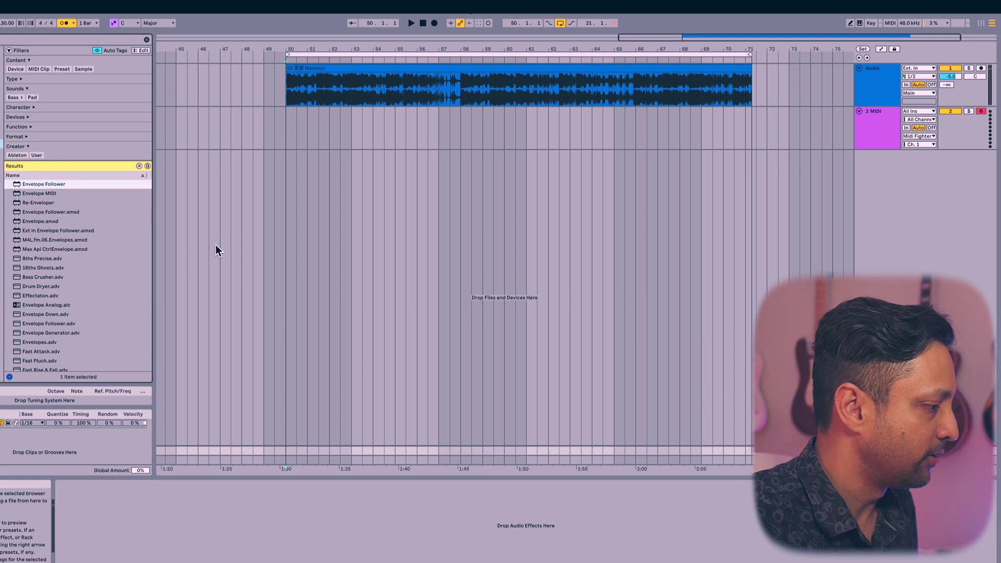
key(Return)
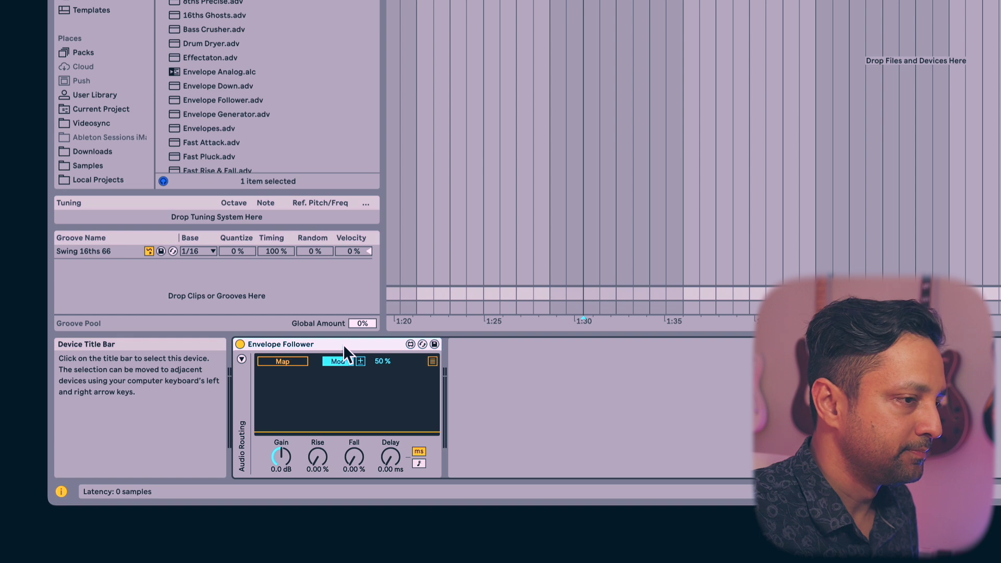
click(691, 306)
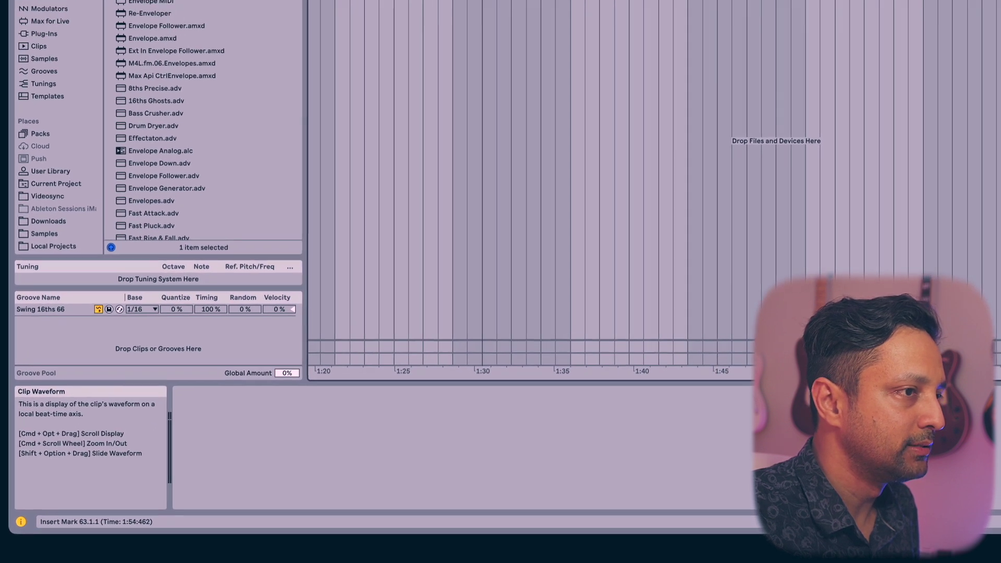
Step: Raise the Audio track's Send A into the follower return and switch to Session View
click(874, 80)
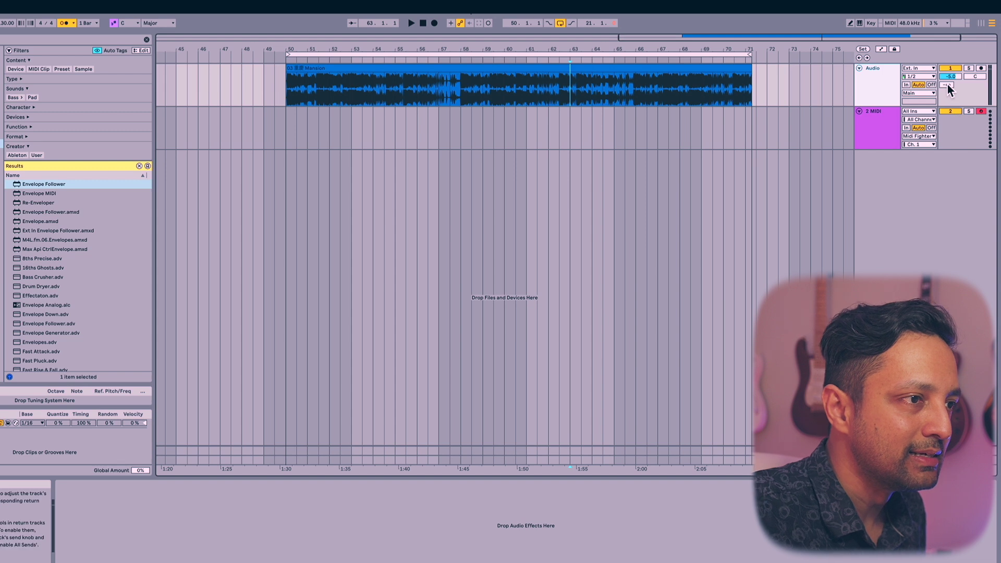
drag(948, 88, 947, 63)
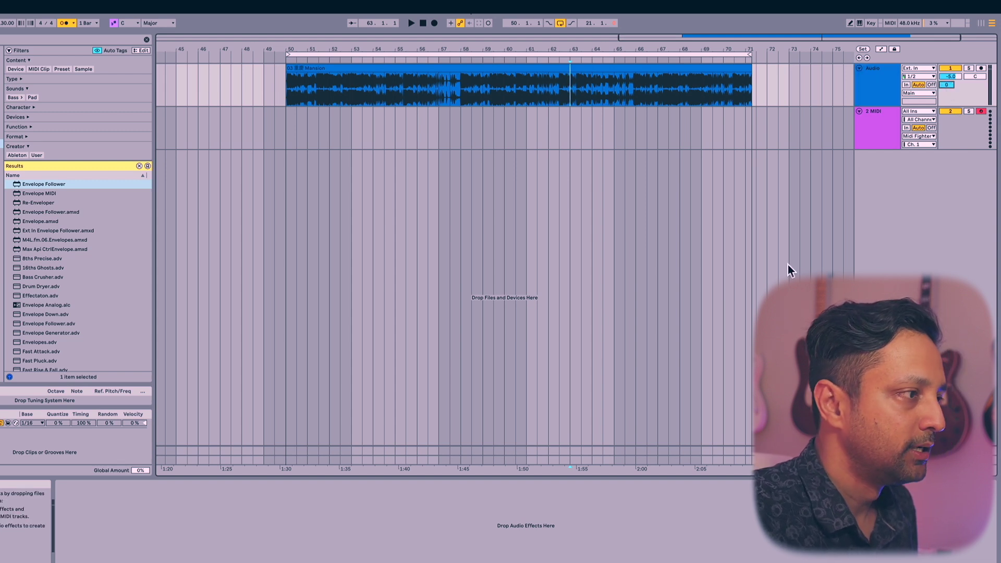
key(Tab)
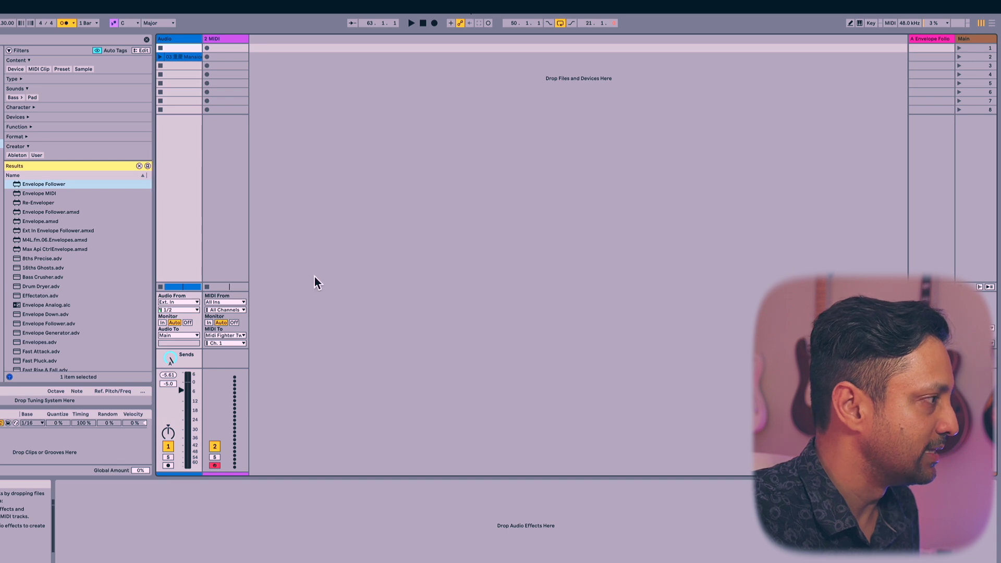
Step: Select return track A and switch off its yellow Track Activator
click(215, 39)
click(183, 38)
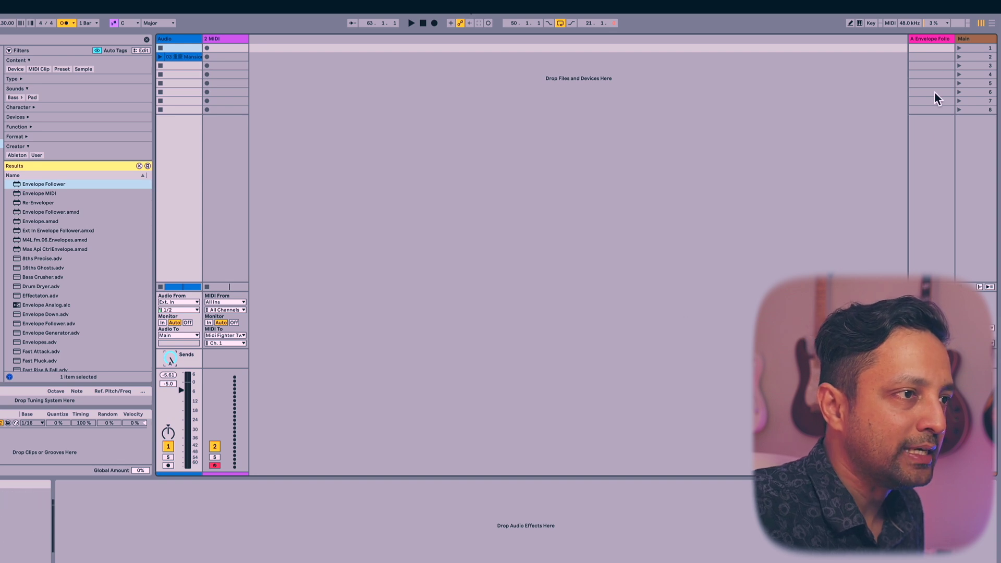
click(932, 38)
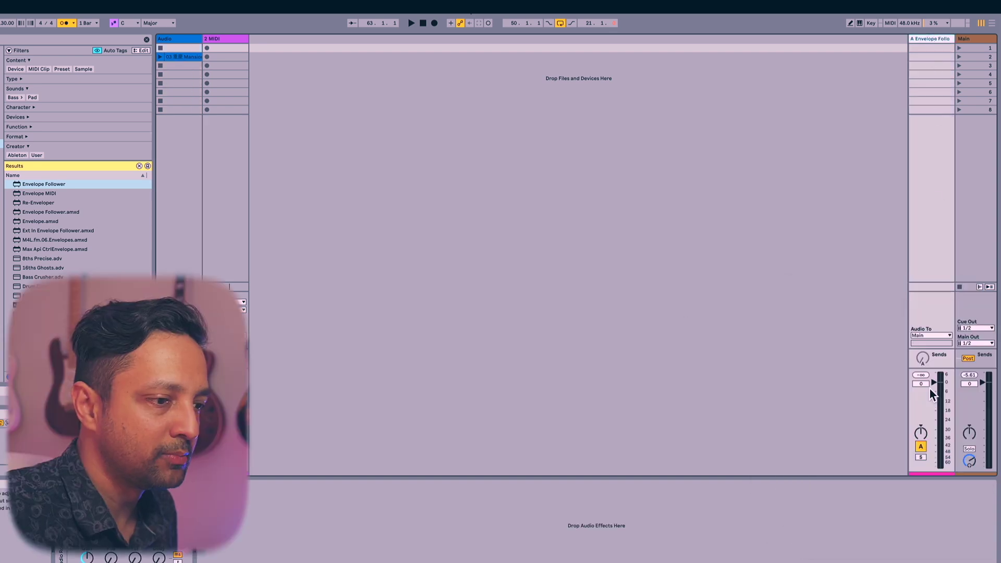
click(921, 447)
click(927, 38)
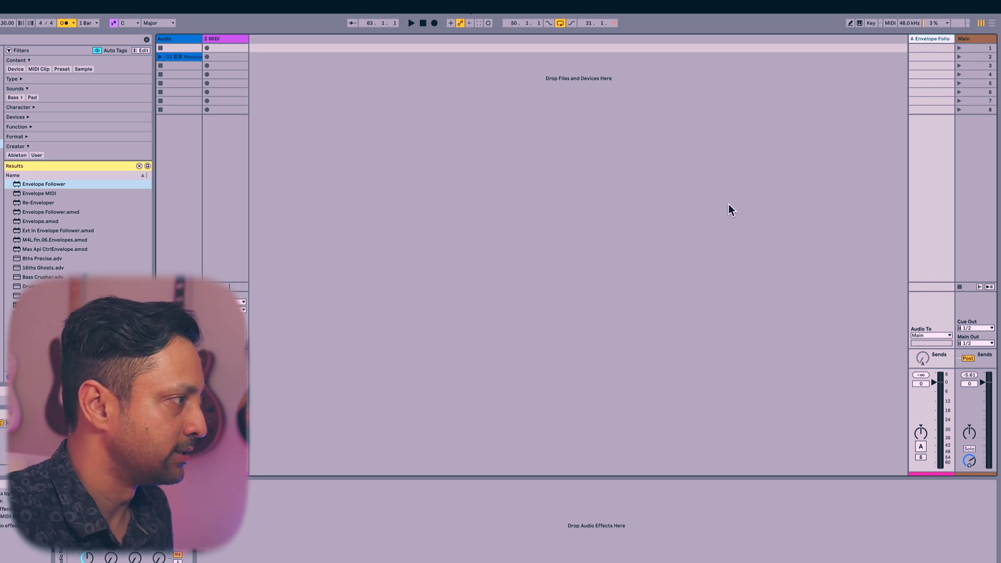
Step: Return to Arrangement View and show the return track's Envelope Follower
click(180, 40)
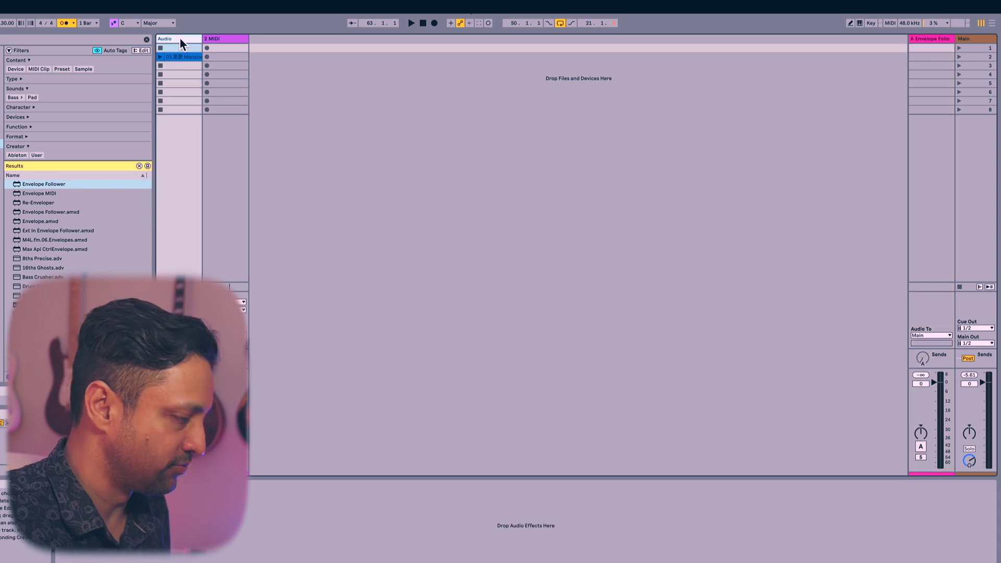
key(Tab)
click(674, 88)
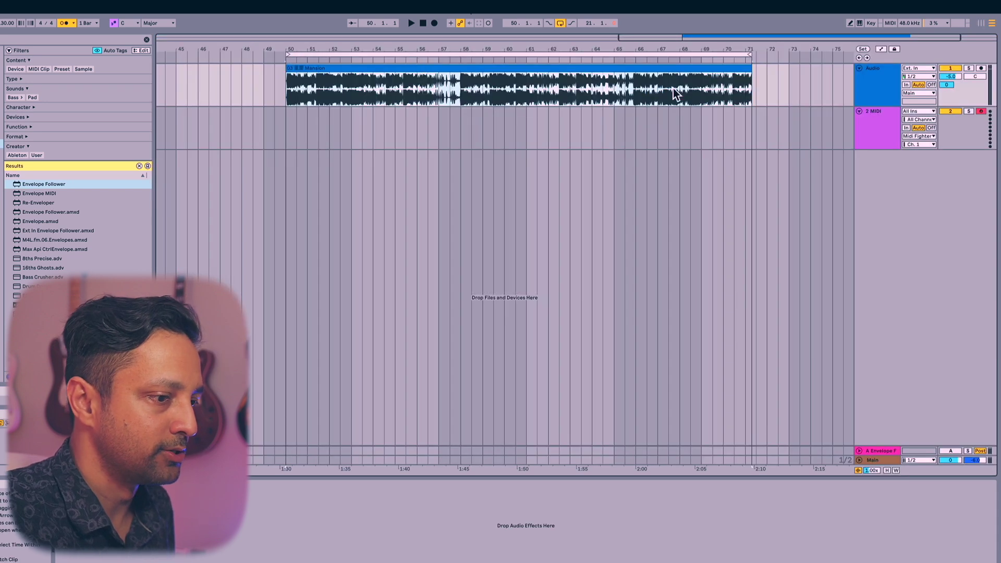
click(877, 452)
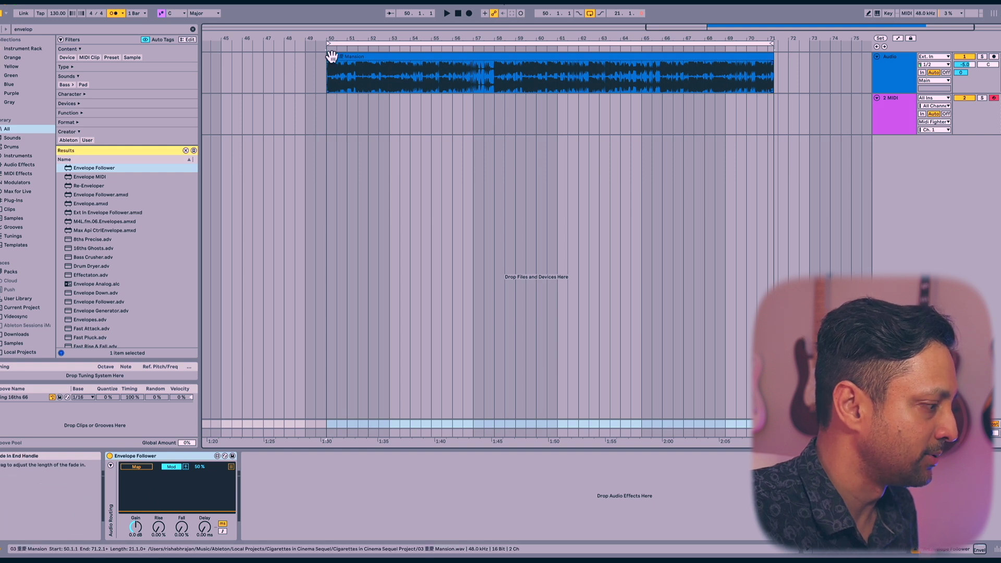
Step: Play from bar 50, set the follower's Fall to 25.2 %, and search the browser for 'eq thr'
key(space)
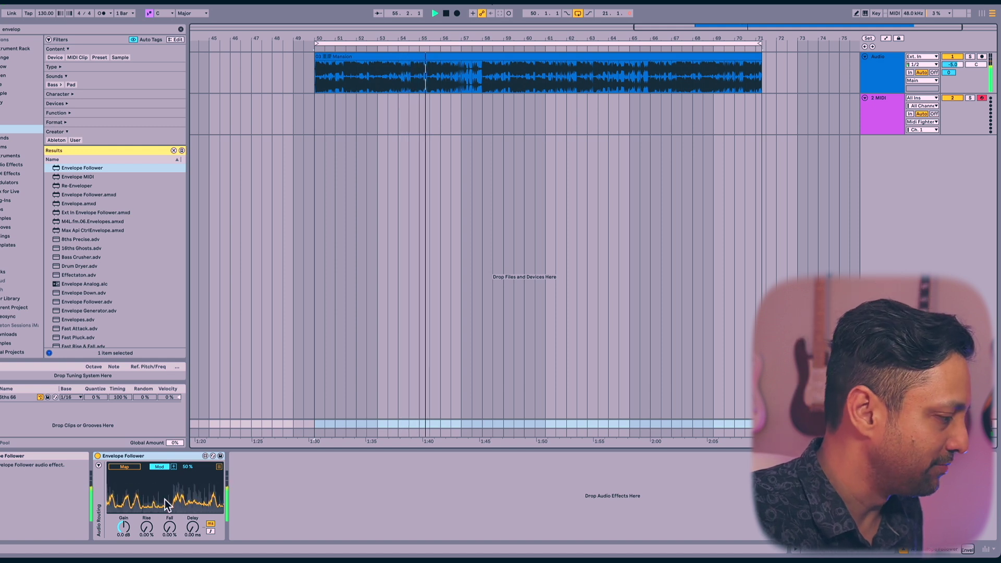
drag(170, 532, 170, 515)
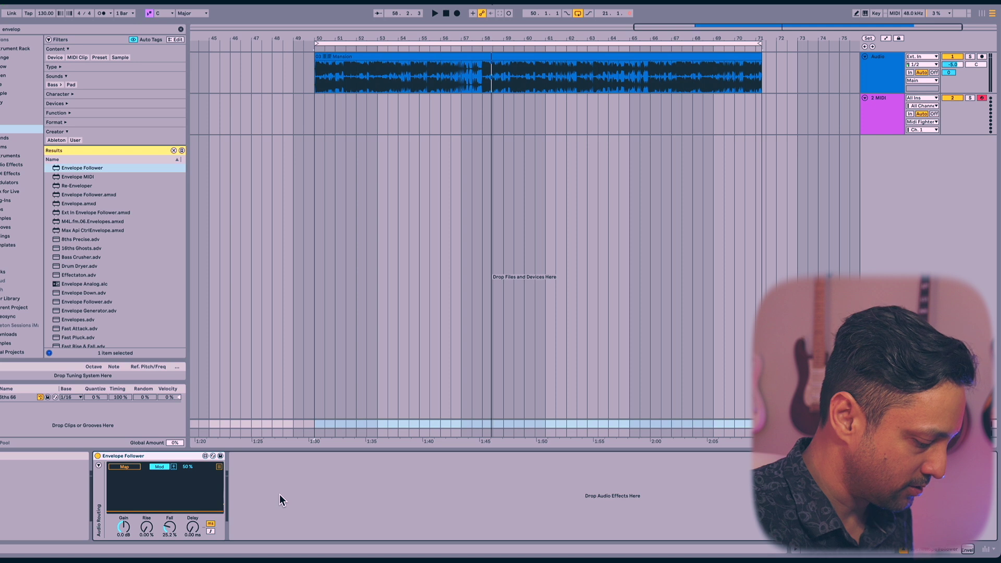
key(ctrl+f)
text(eq thr)
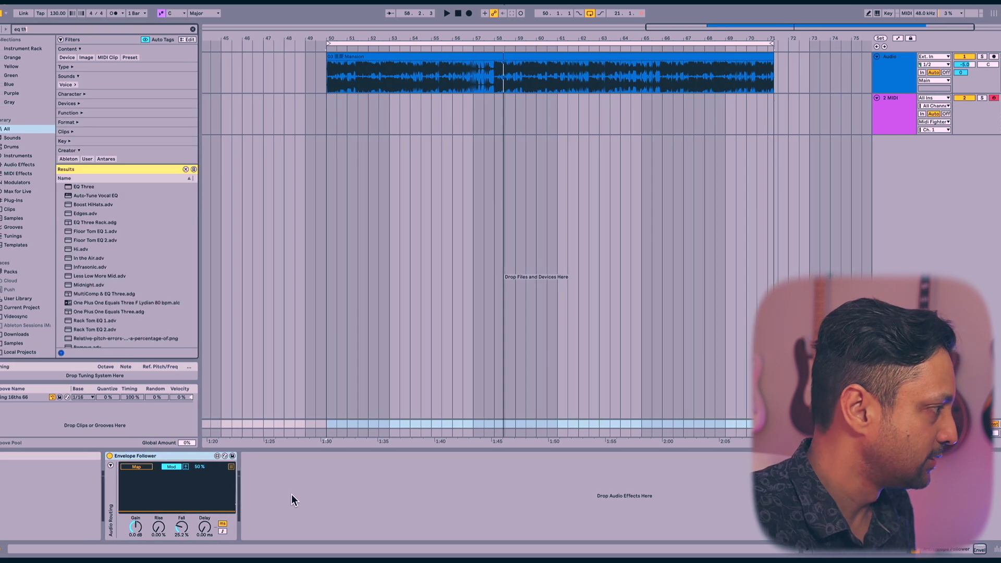
Step: Insert EQ Three before the Envelope Follower with mid and high bands off, then test playback
click(92, 189)
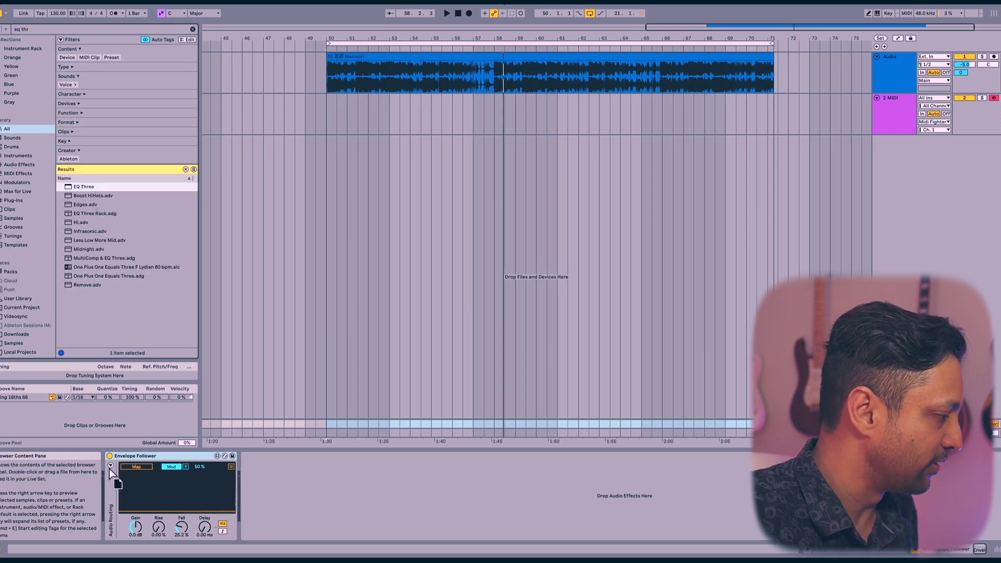
drag(110, 469, 105, 491)
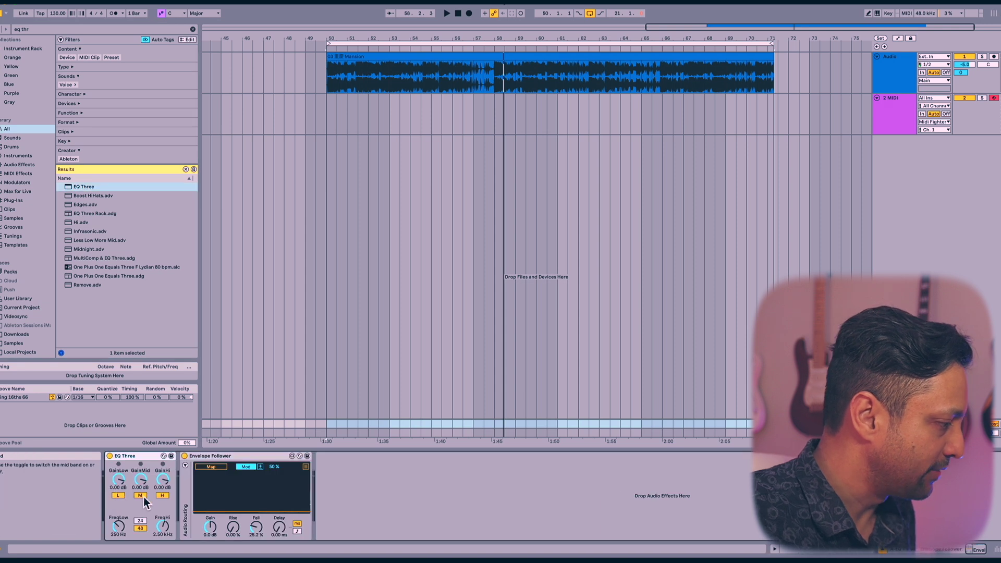
click(139, 496)
click(161, 497)
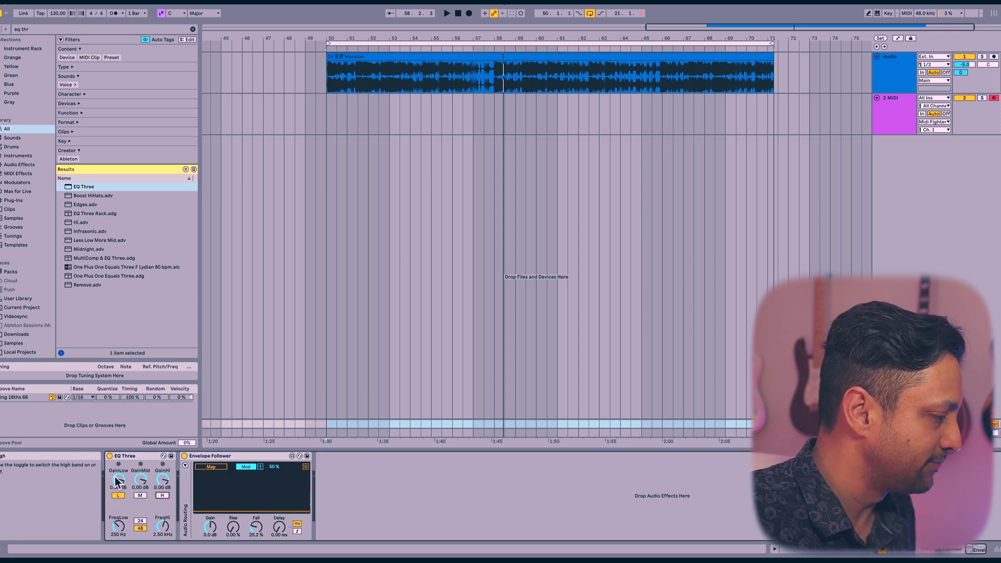
key(space)
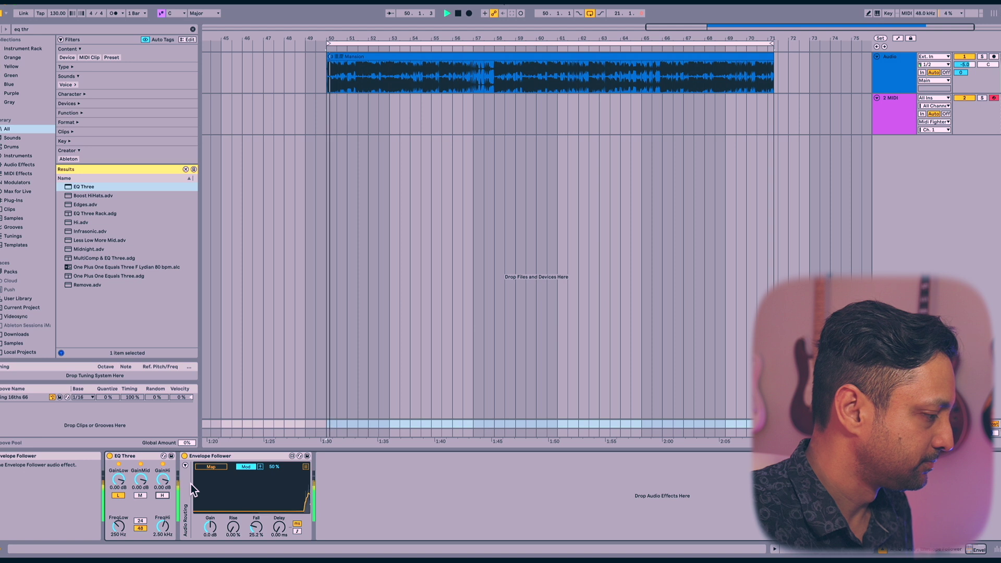
key(space)
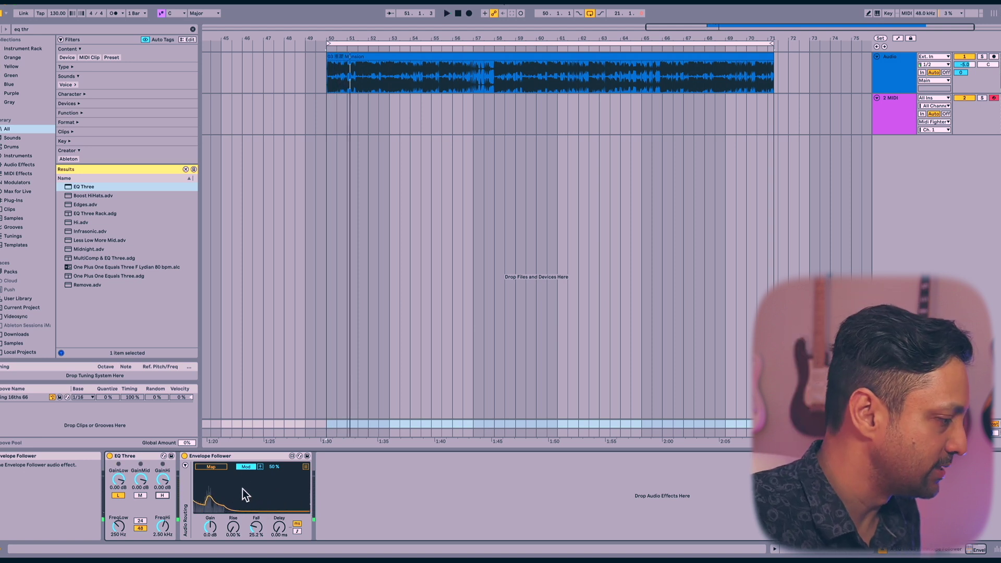
Step: Map the Envelope Follower to the CC Control's Custom B dial
click(211, 466)
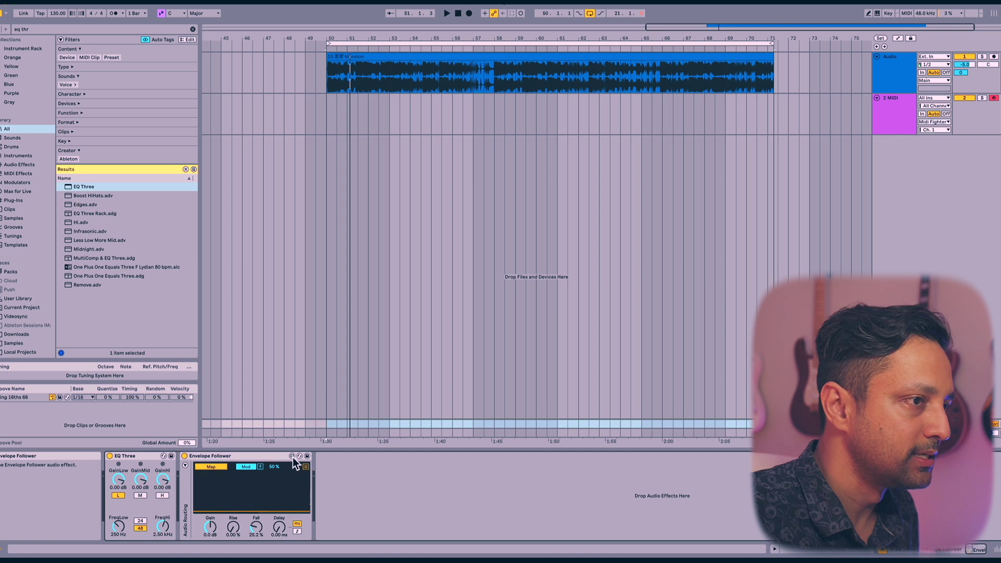
click(902, 111)
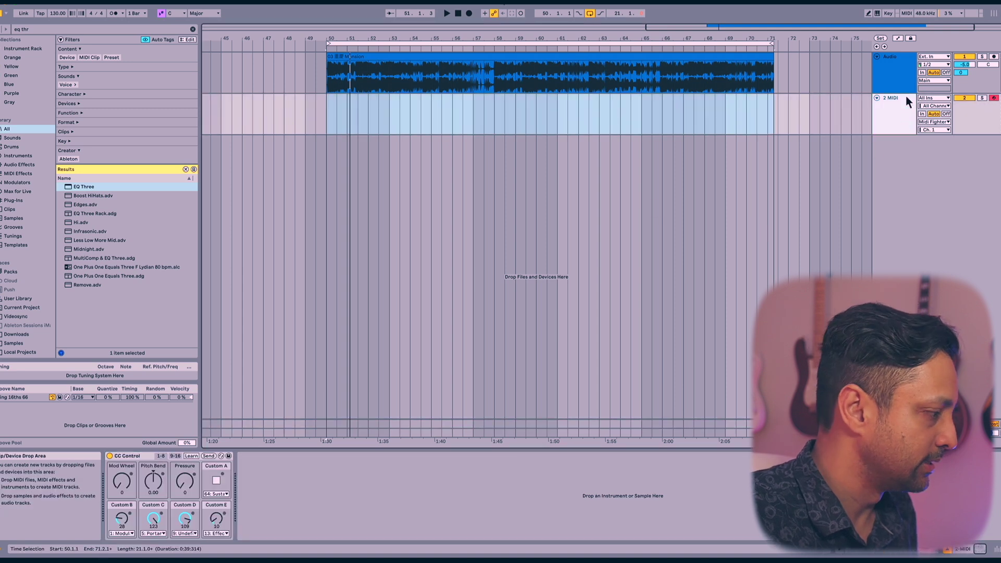
click(122, 518)
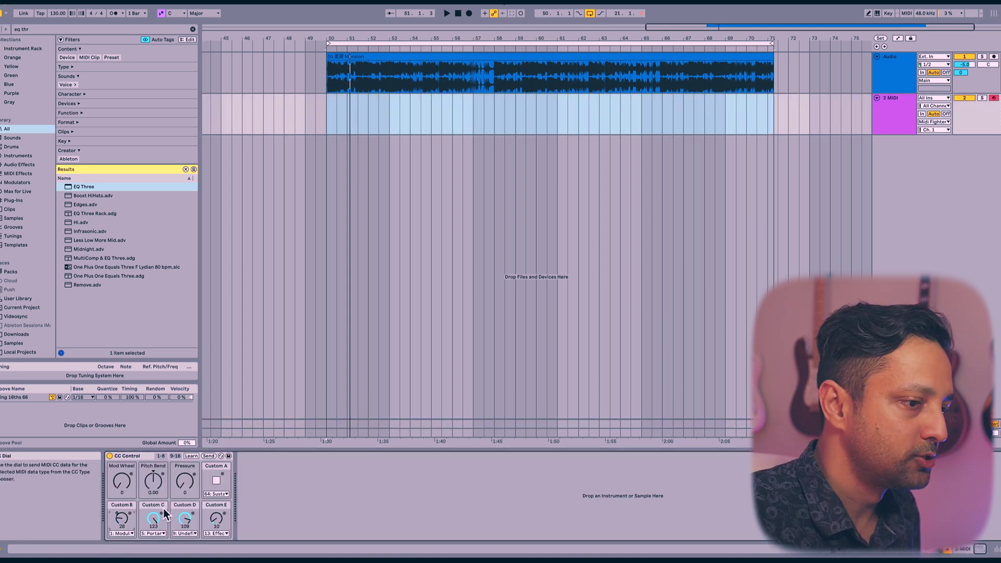
Step: Arm the follower's second map slot for a CC Control dial and reset Custom D to zero
click(500, 425)
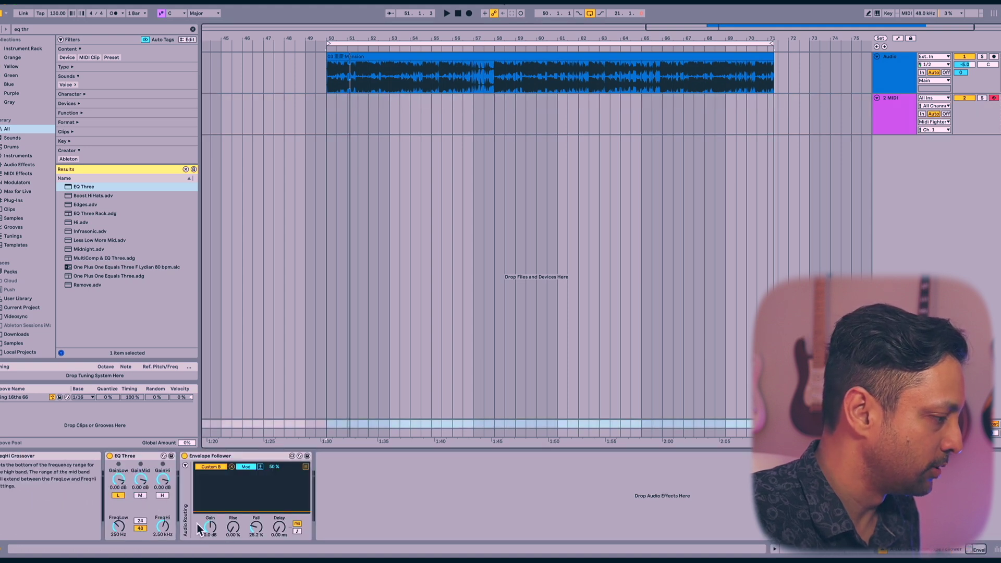
click(305, 467)
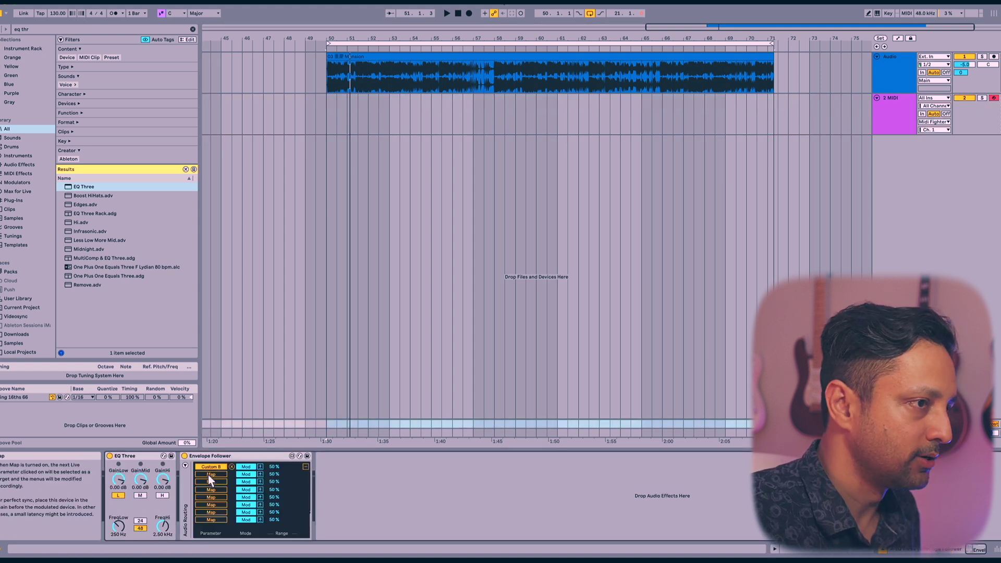
click(211, 475)
click(887, 115)
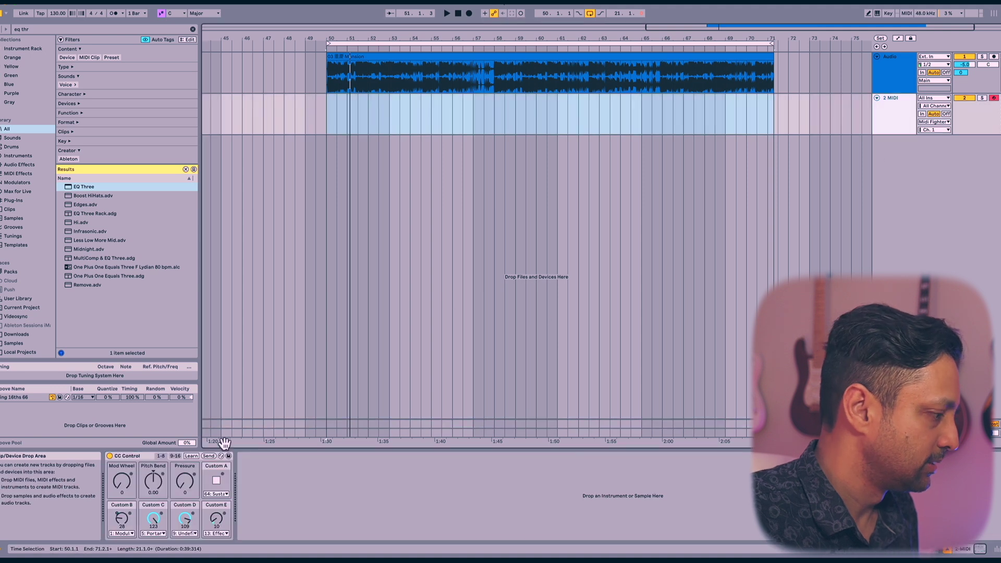
click(179, 524)
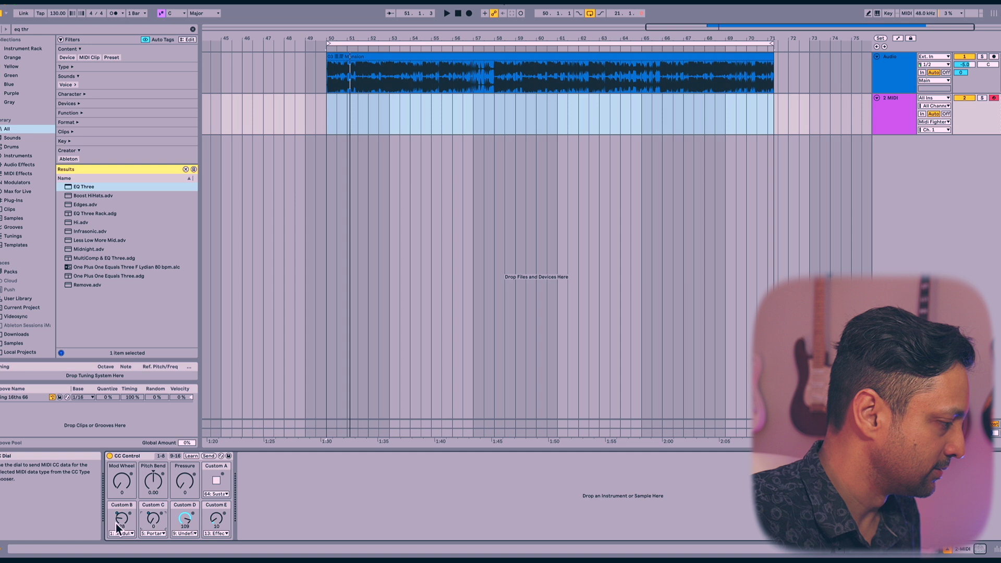
key(Delete)
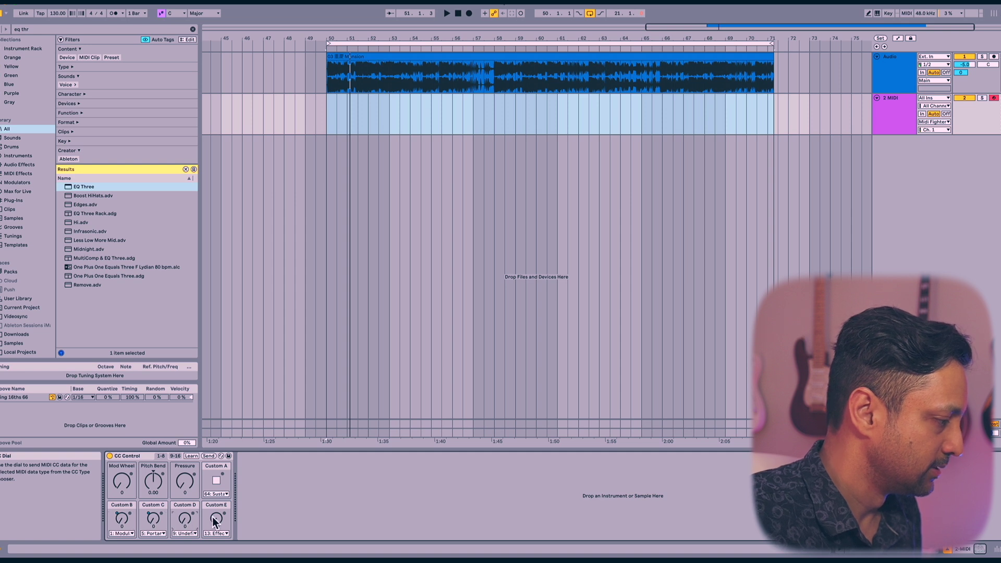
Step: Arm another Envelope Follower mapping and bring up the 2 MIDI track's CC Control knobs
click(373, 420)
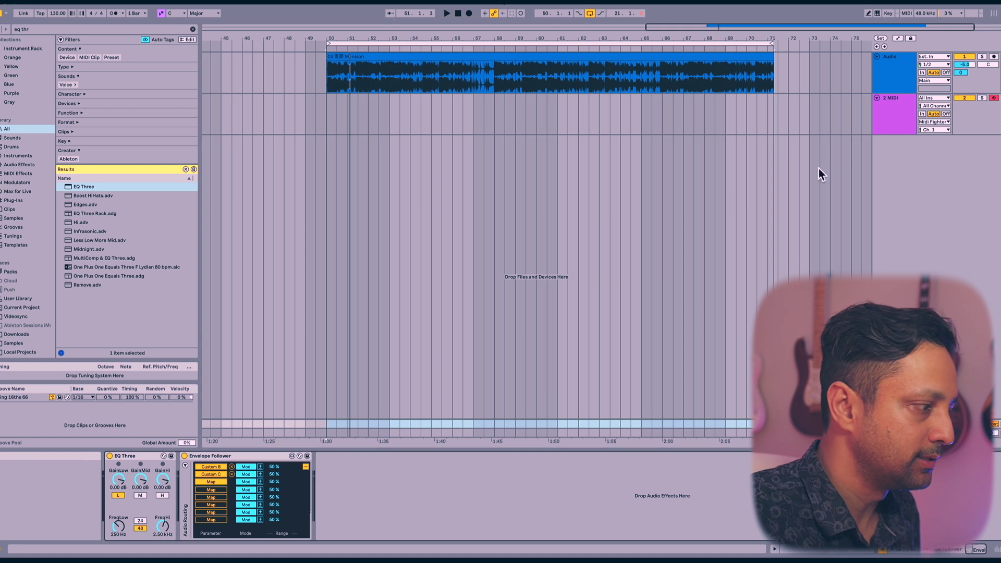
click(888, 125)
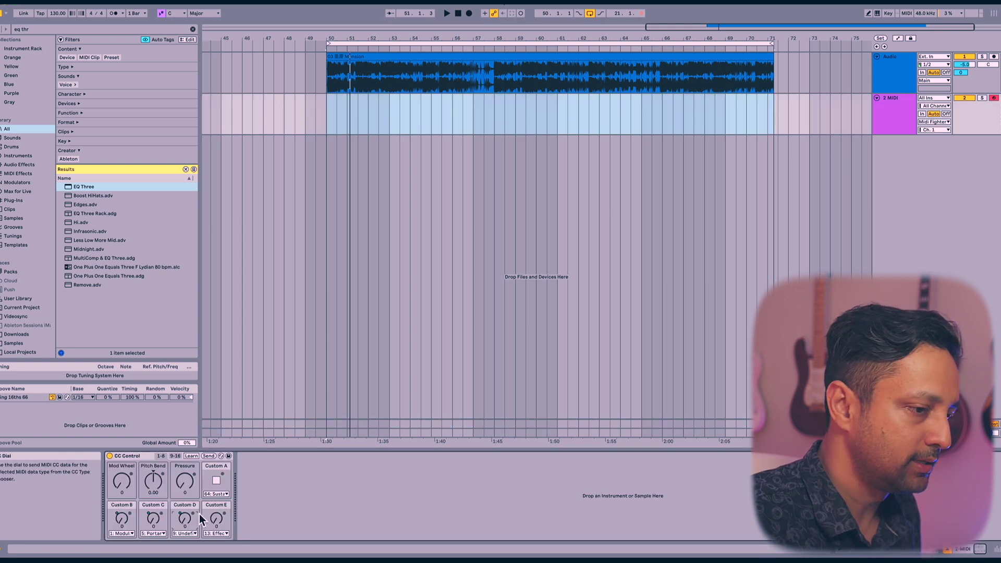
key(Down)
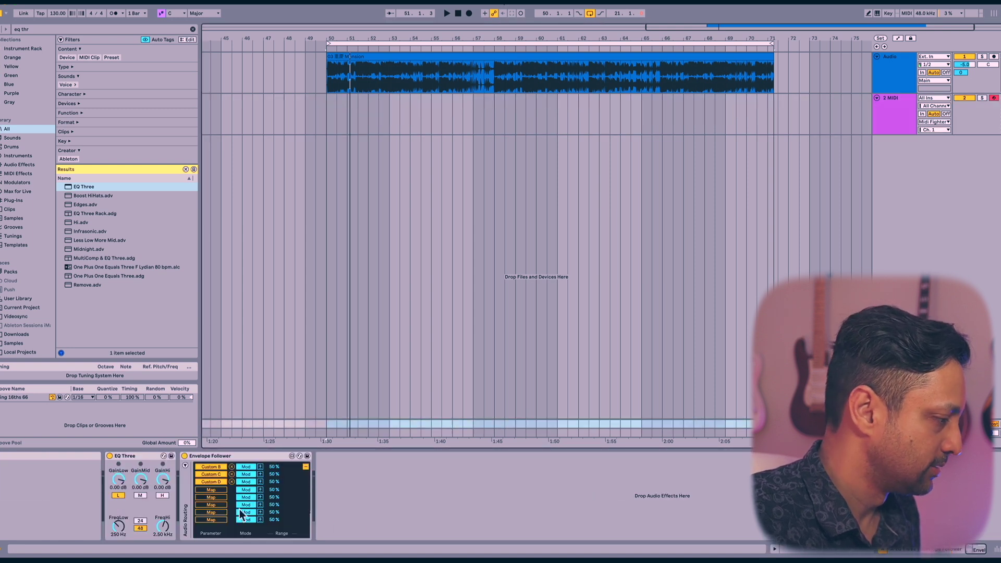
click(211, 491)
click(894, 104)
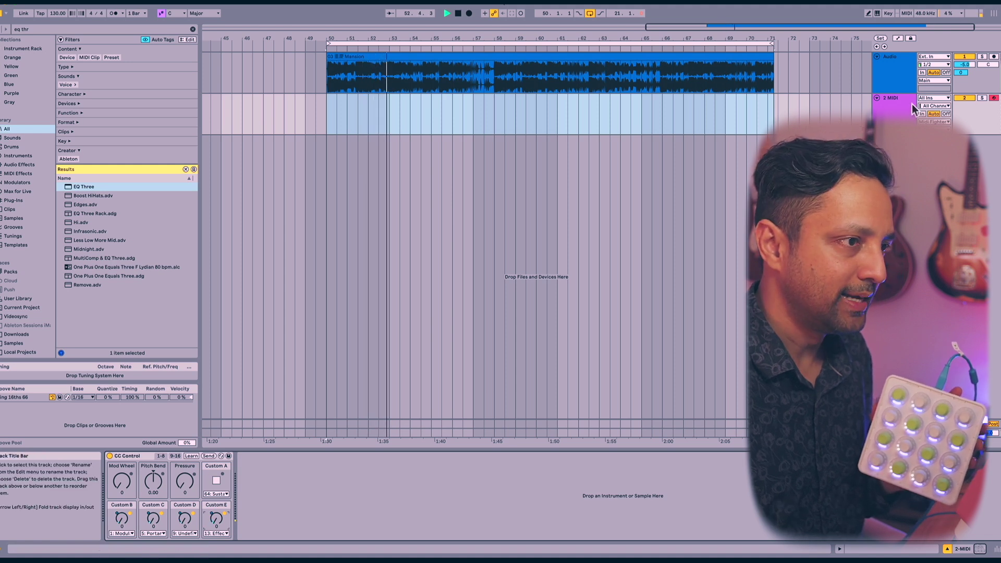
Step: Collapse the Envelope Follower's mapping list to show its envelope, then stop playback
click(892, 424)
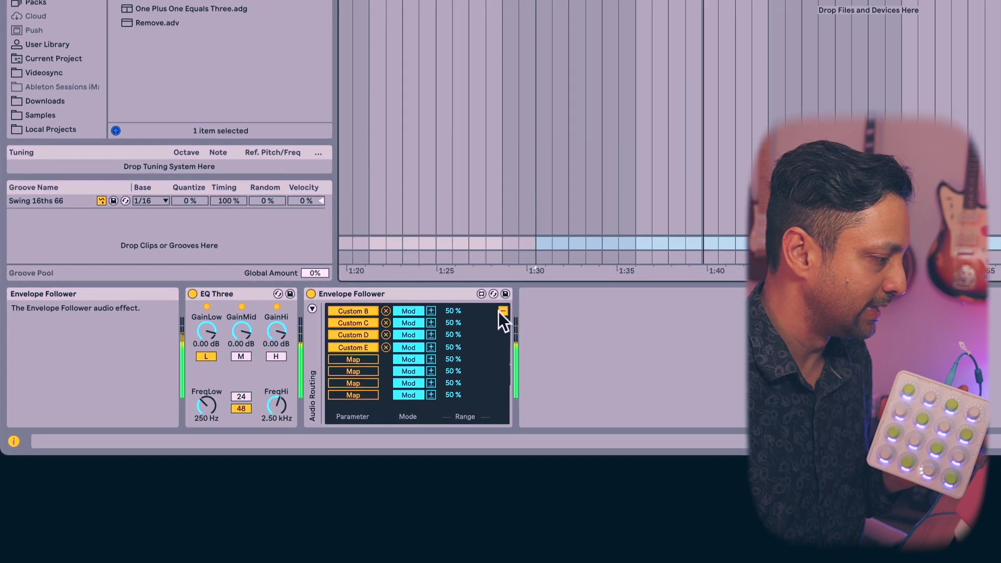
click(503, 311)
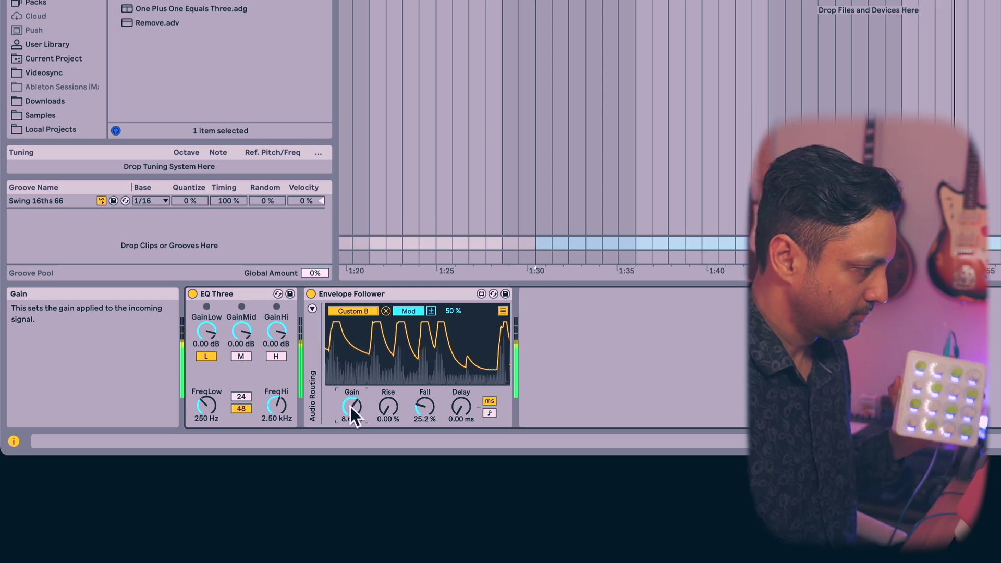
key(space)
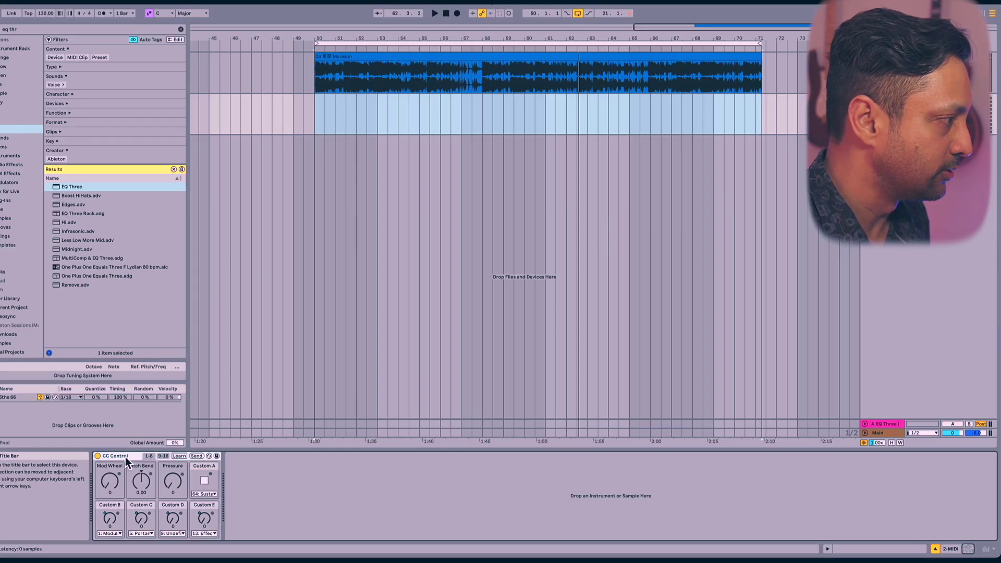
Step: Load a second CC Control onto the 2 MIDI track and check the encoder CCs in Midifighter Utility
key(ctrl+f)
text(cc control)
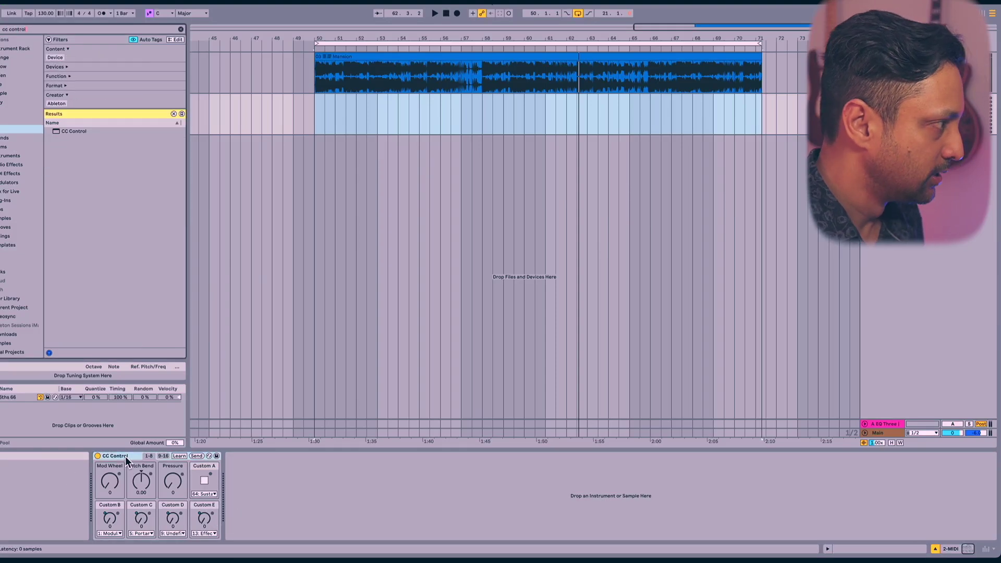
key(Down)
key(Return)
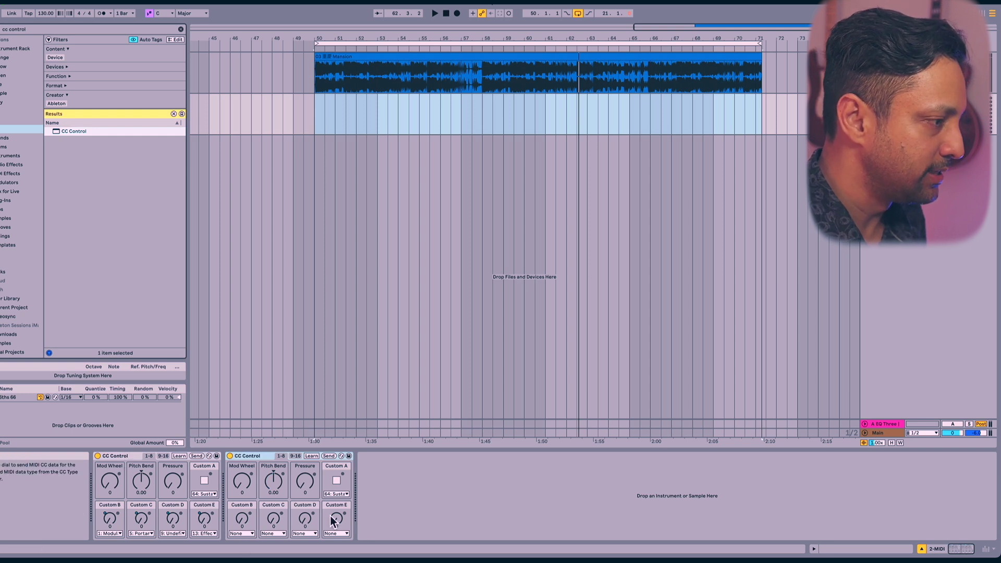
key(super+Tab)
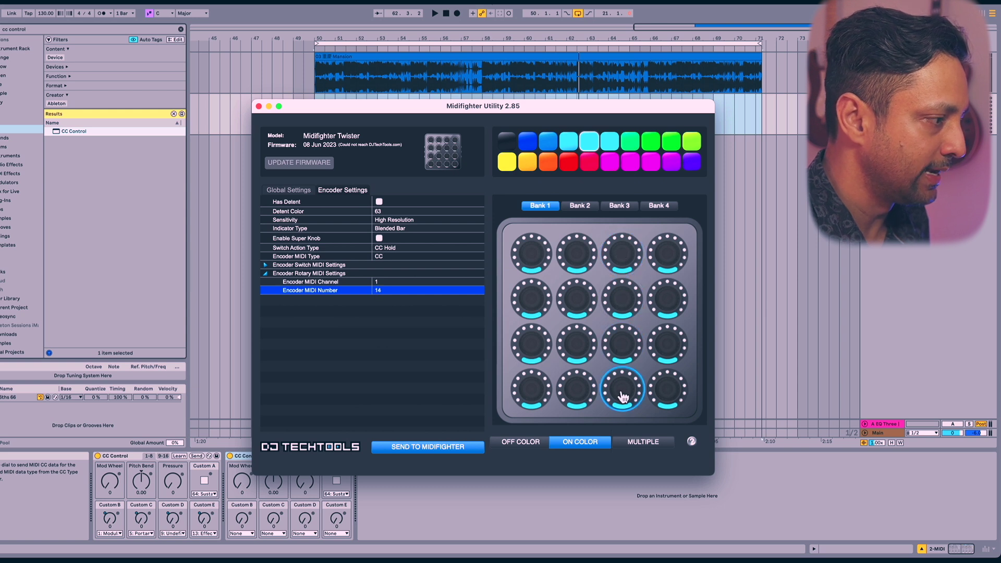
key(super+Tab)
Step: Set the new CC Control's Custom B–E to send CC 2, 6, 10 and 14
click(242, 533)
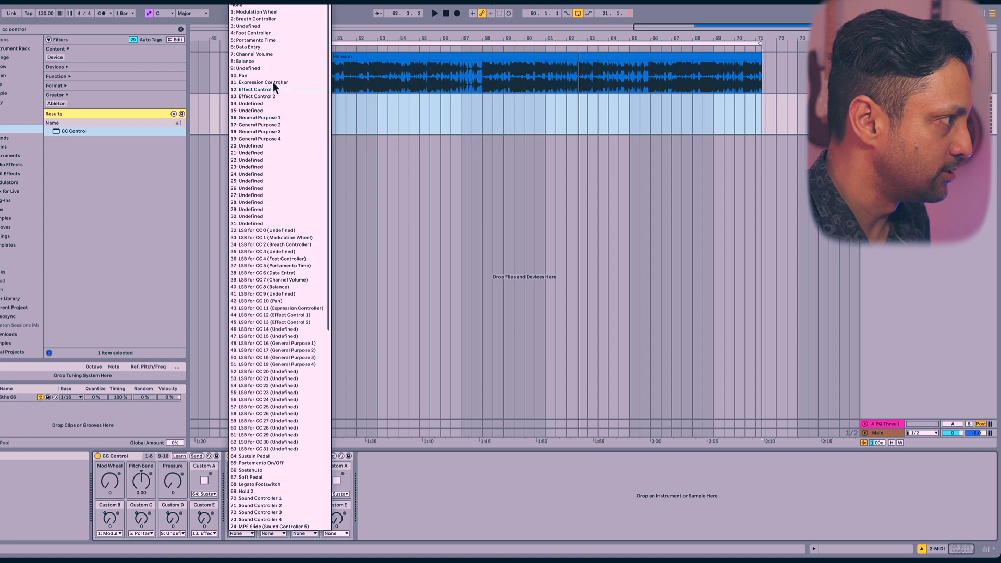
click(252, 20)
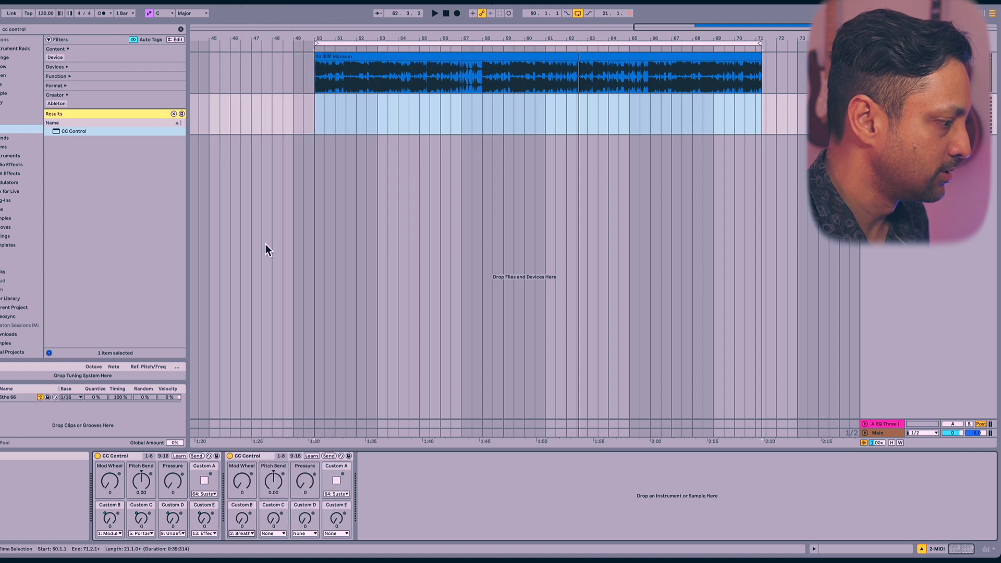
click(271, 533)
click(289, 46)
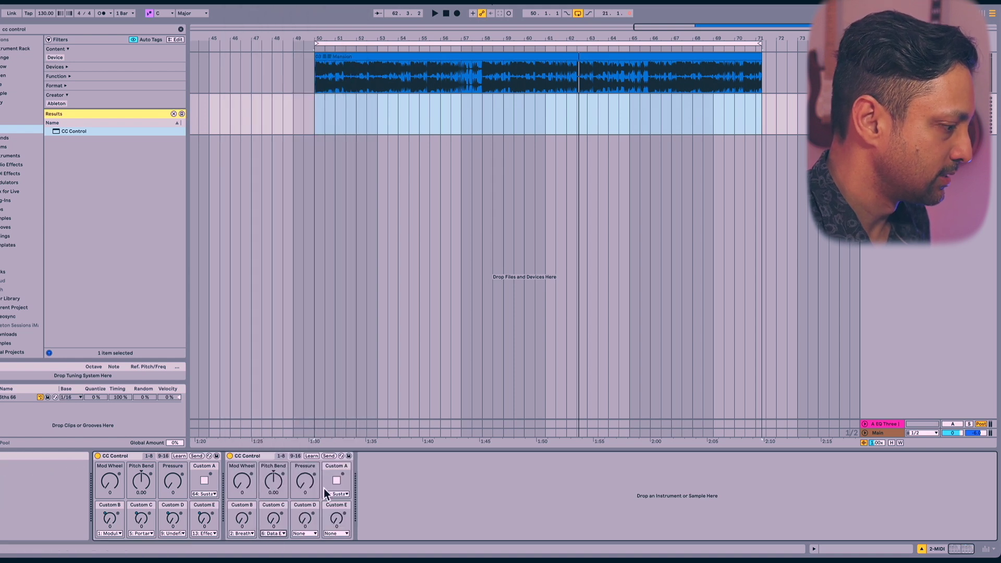
click(303, 534)
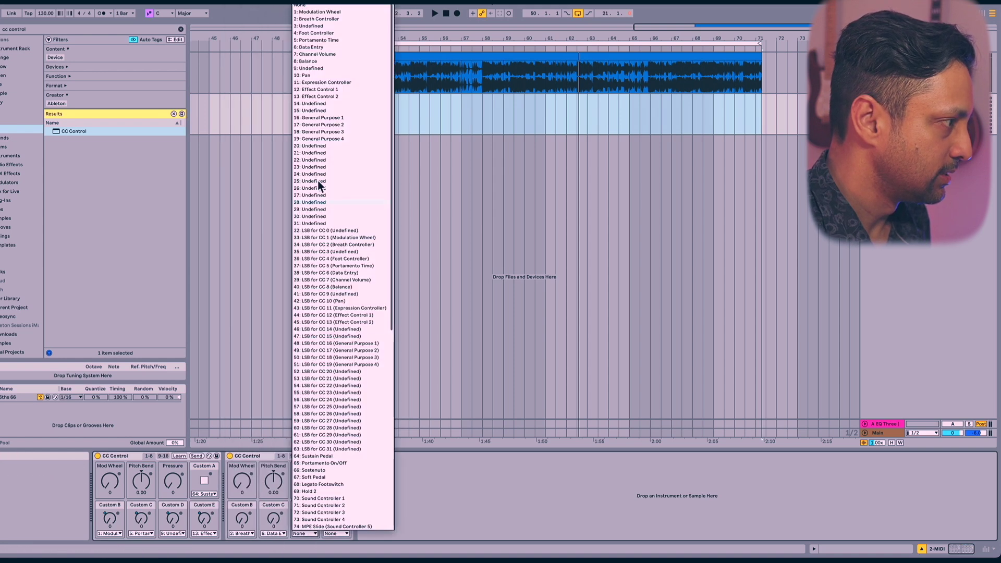
click(326, 75)
click(335, 533)
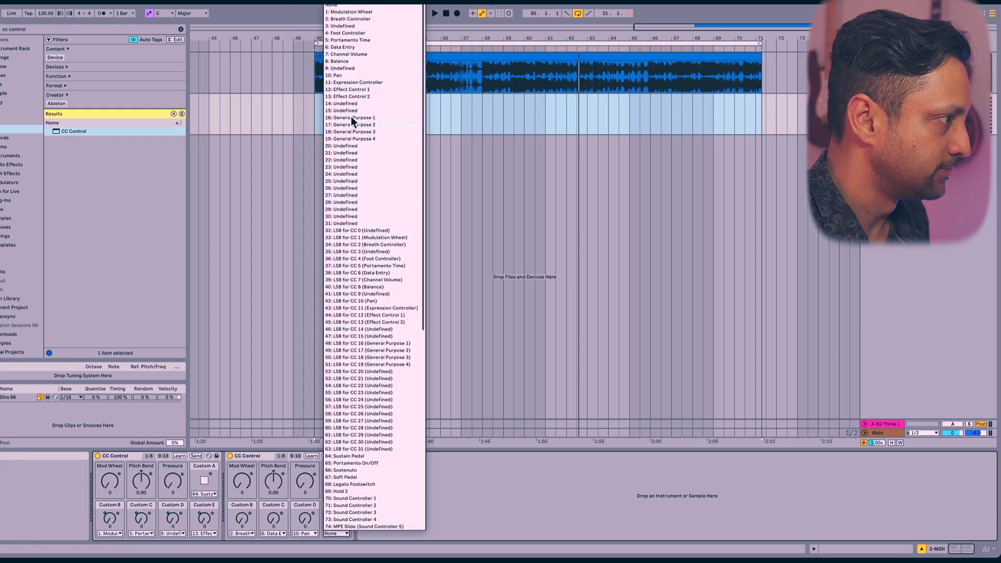
click(349, 103)
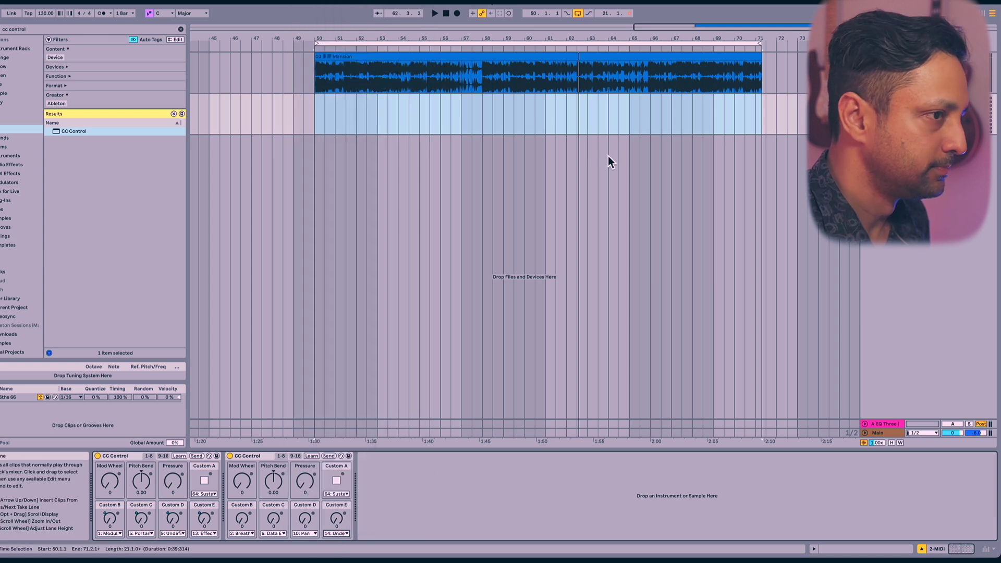
click(881, 423)
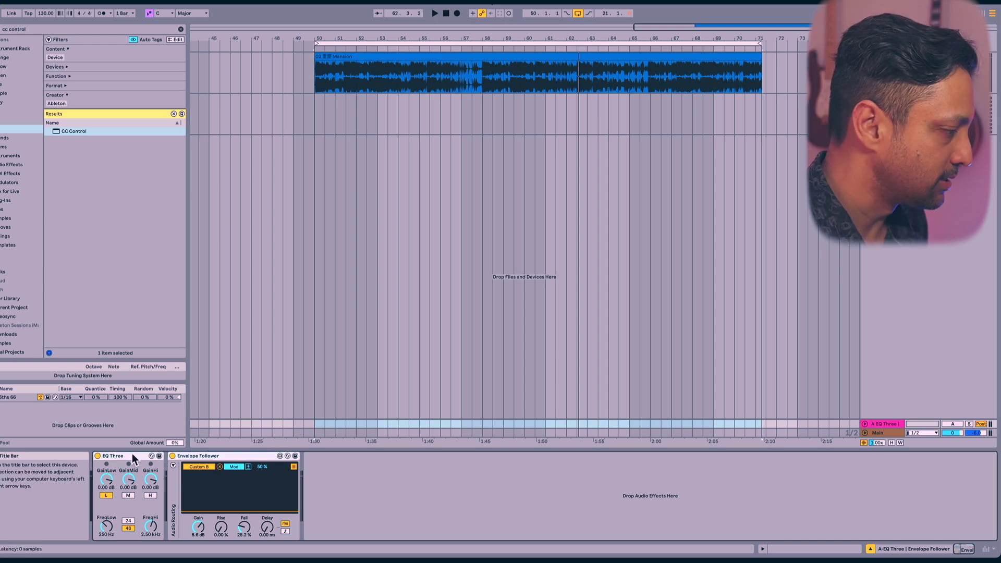
Step: Group return track A's EQ Three and Envelope Follower into an Audio Effect Rack with chains shown
right_click(197, 456)
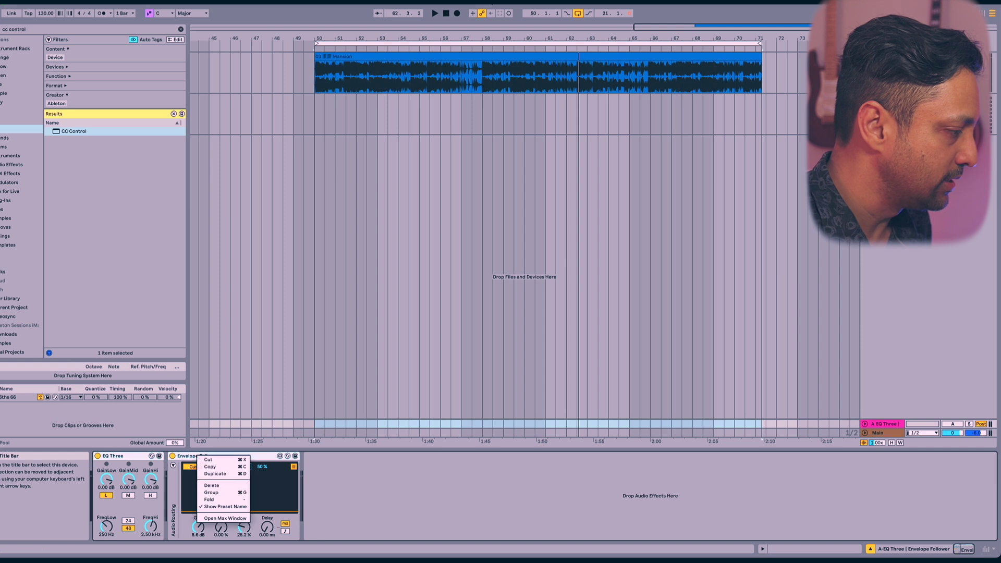
click(227, 492)
click(98, 488)
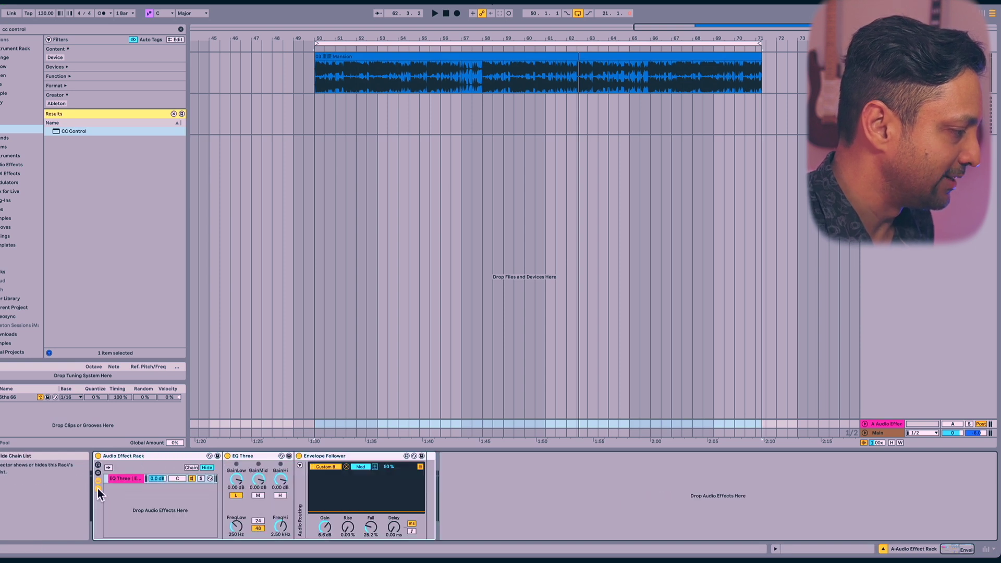
Step: Rename the rack's first chain LOW and duplicate it as a second chain named MID
double_click(126, 478)
text(L)
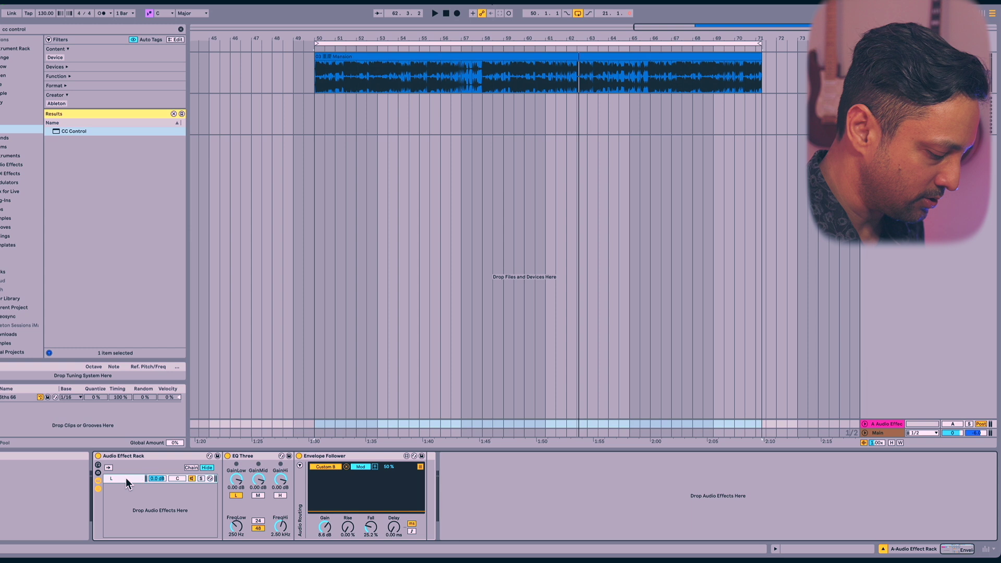
text(OW)
right_click(126, 478)
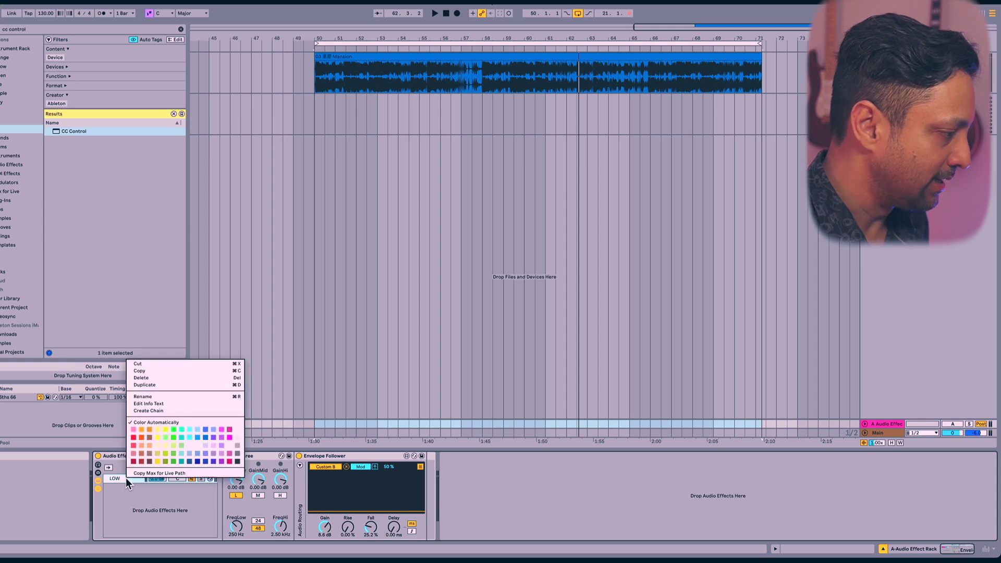
click(157, 384)
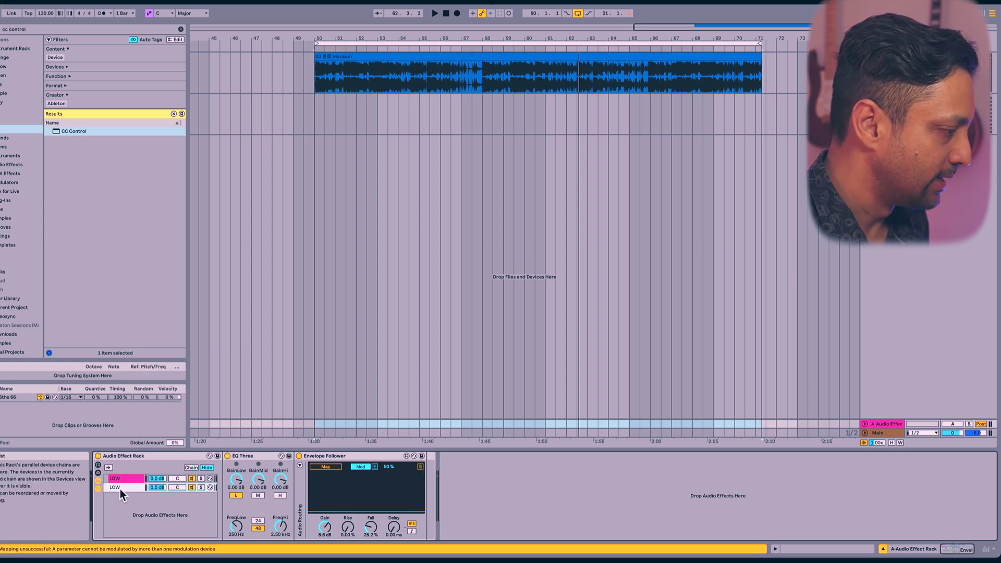
double_click(120, 488)
text(MID)
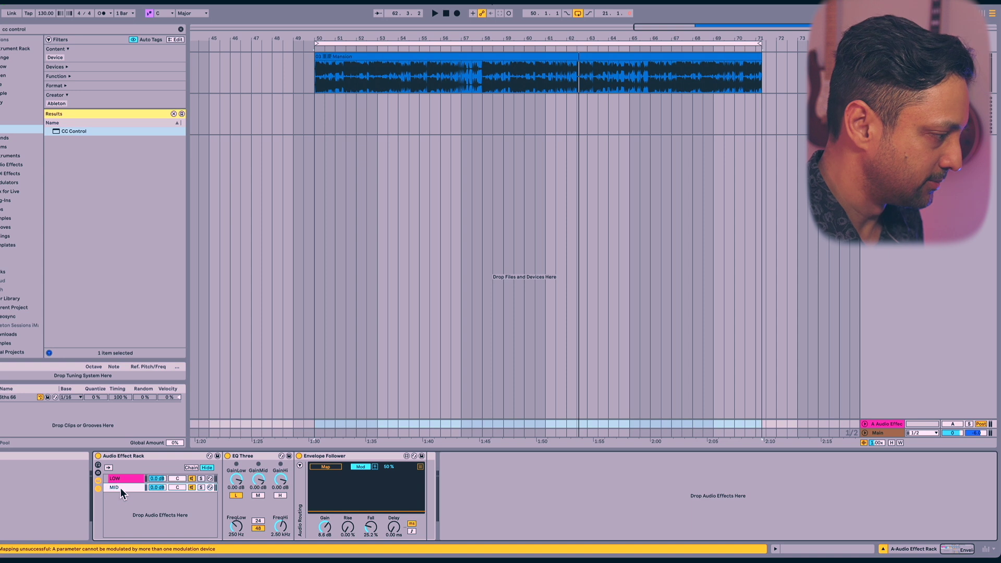
Step: Make the MID chain's EQ Three pass only the mid band and arm its Envelope Follower Map
click(236, 495)
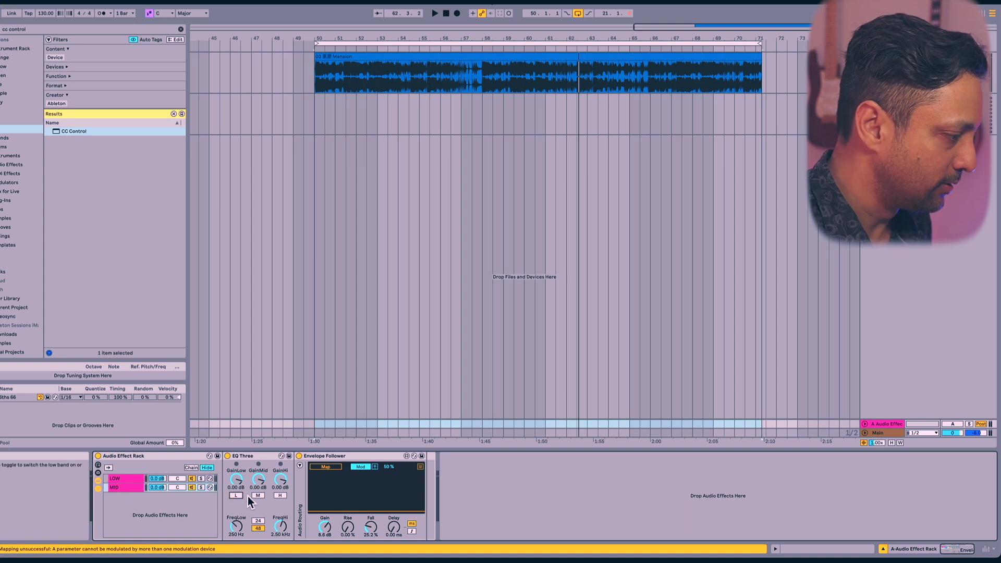
click(258, 495)
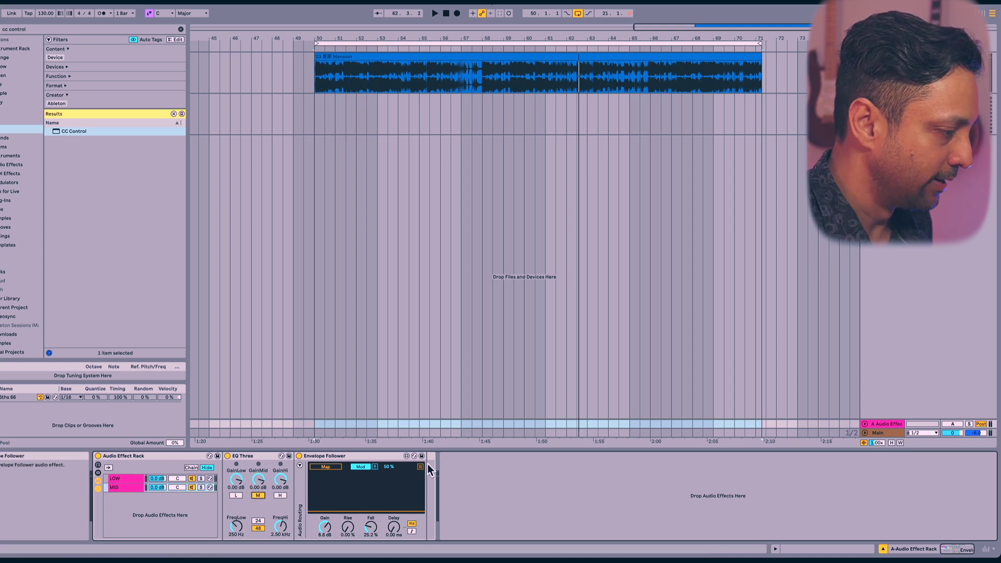
click(324, 468)
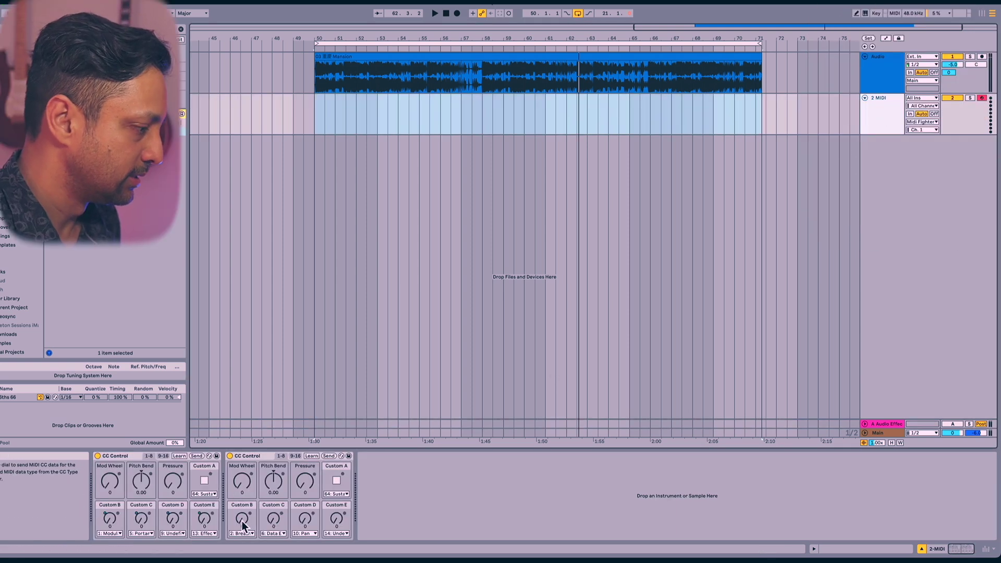
Step: Map the MID Envelope Follower to the second CC Control's Custom knob and play from bar 50
click(337, 519)
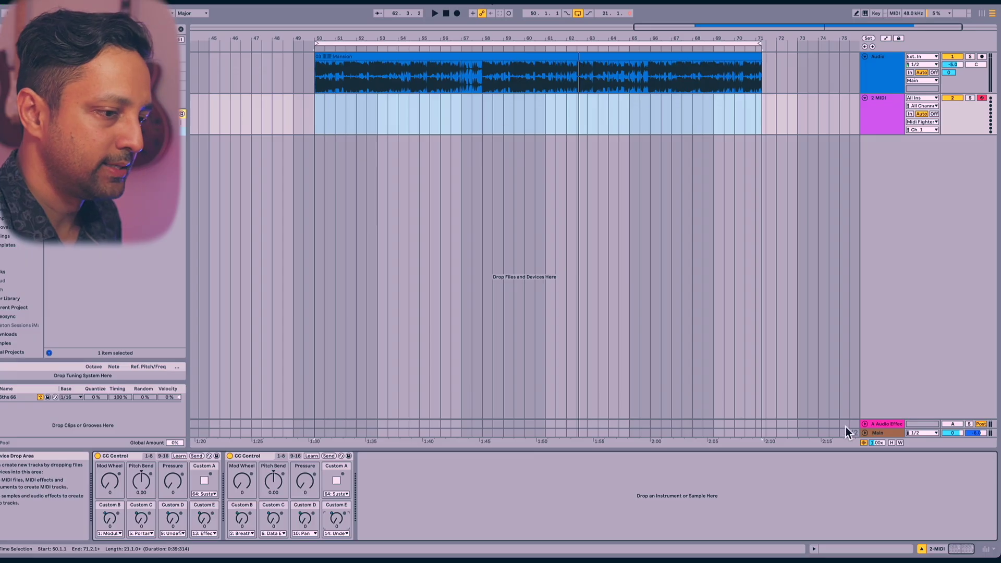
click(885, 425)
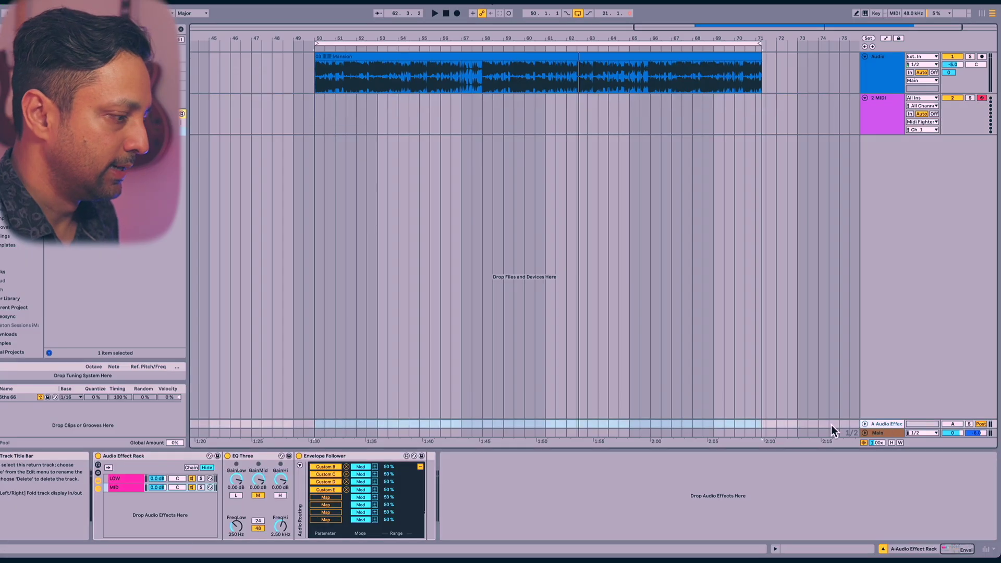
click(420, 466)
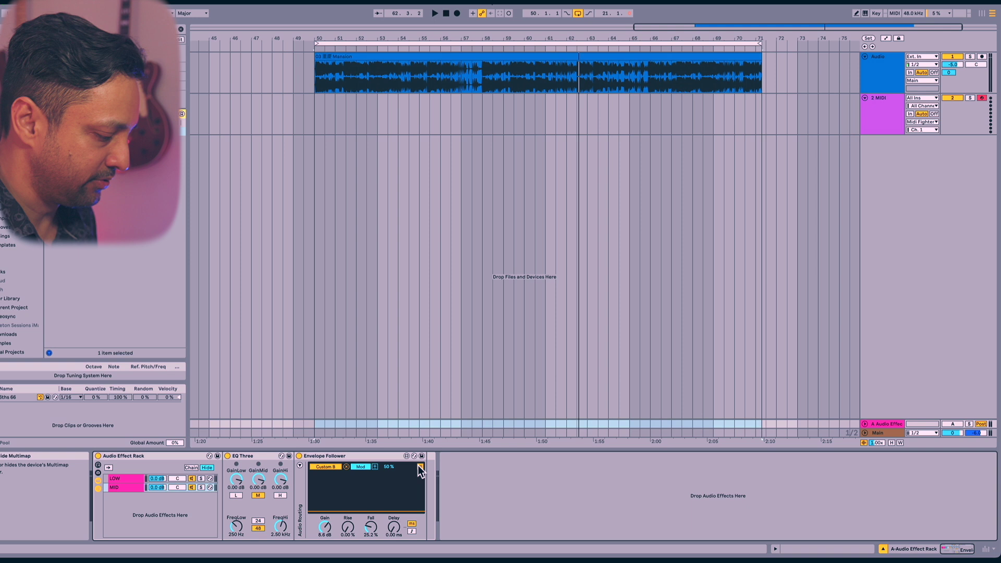
key(space)
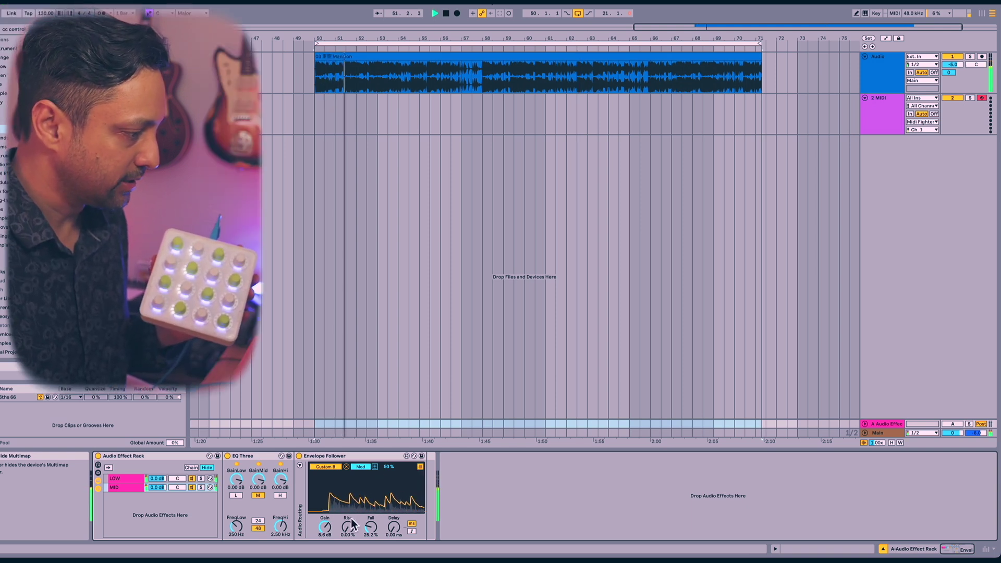
Step: Raise the Envelope Follower's gain to about 16 dB and fall to about 31.5%, then stop playback
drag(324, 529, 324, 519)
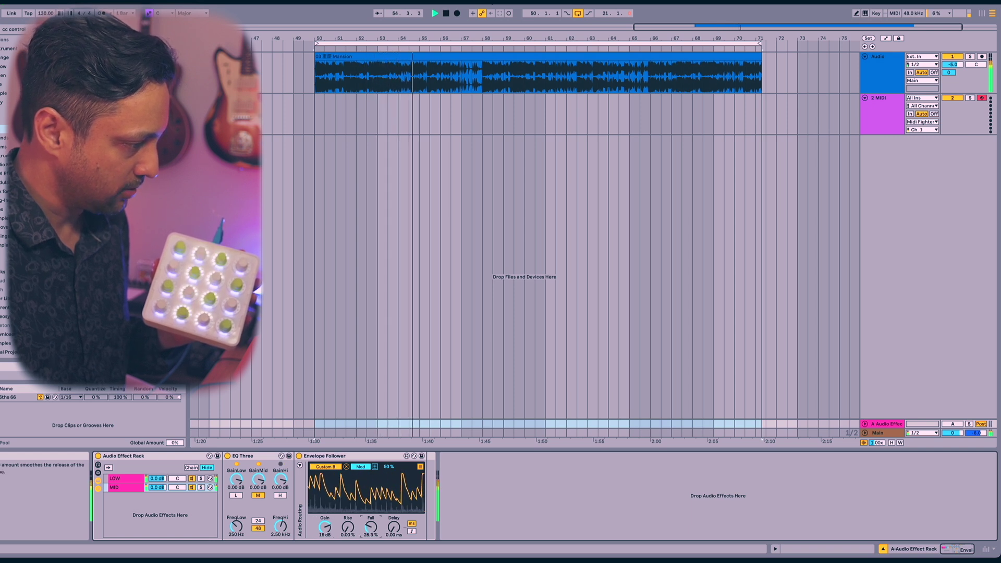
drag(371, 527, 371, 523)
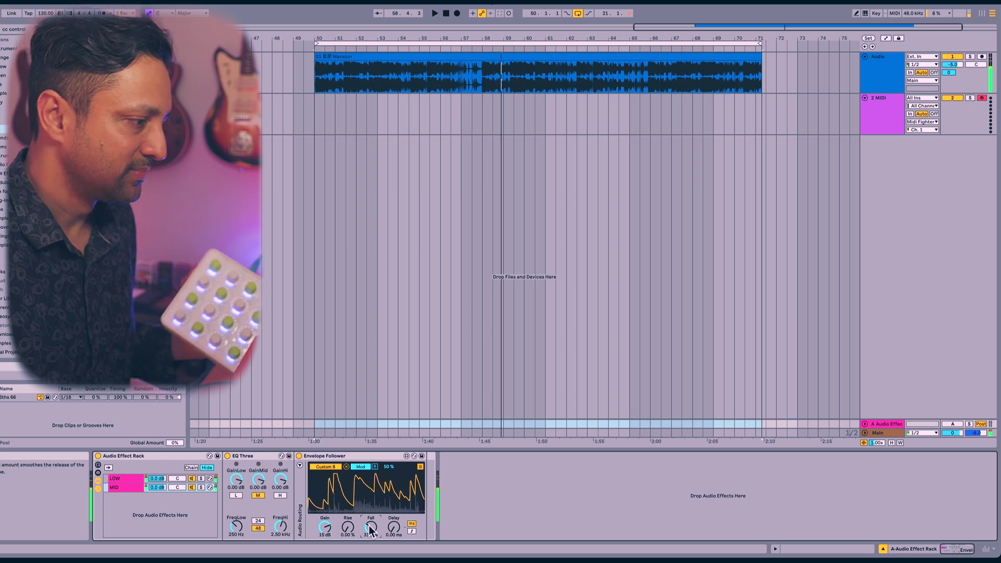
key(space)
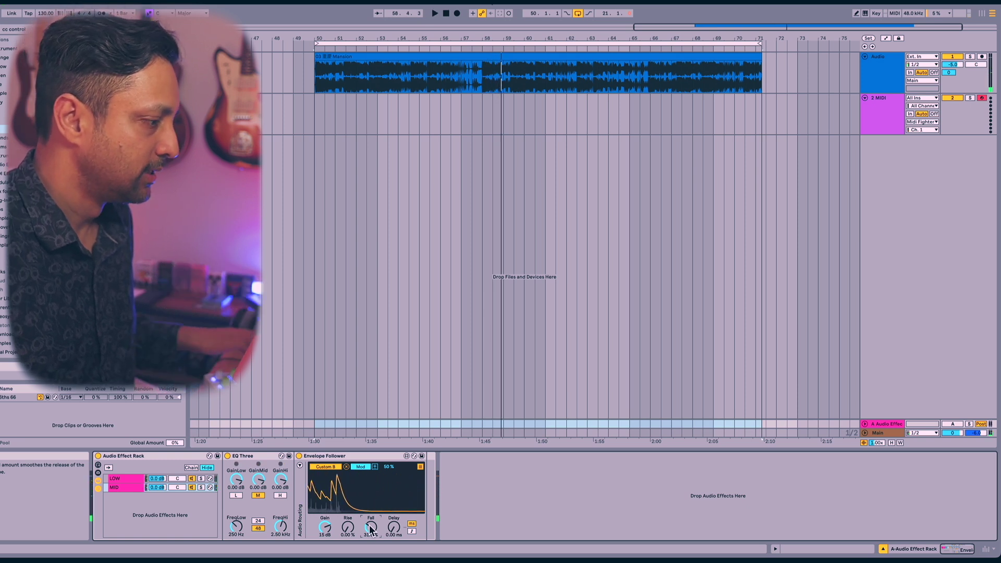
Step: Duplicate the MID chain into a third chain named HIGH whose EQ Three passes only the high band
click(120, 490)
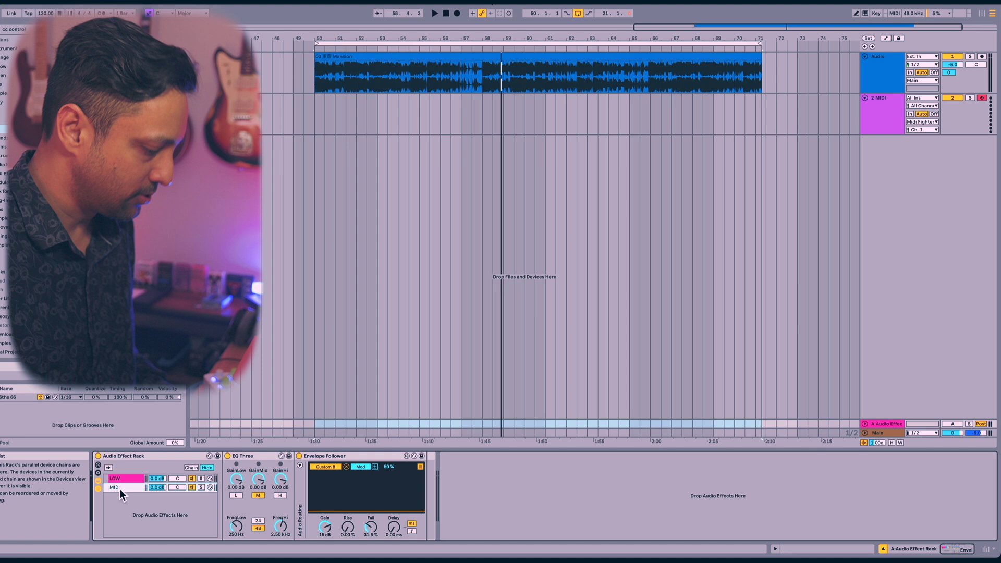
key(ctrl+d)
key(ctrl+r)
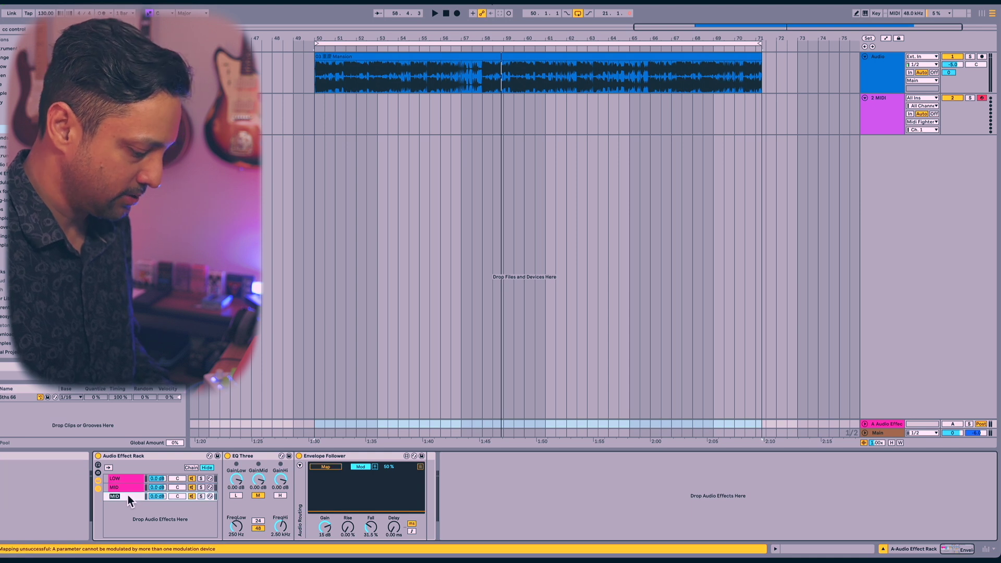
click(280, 497)
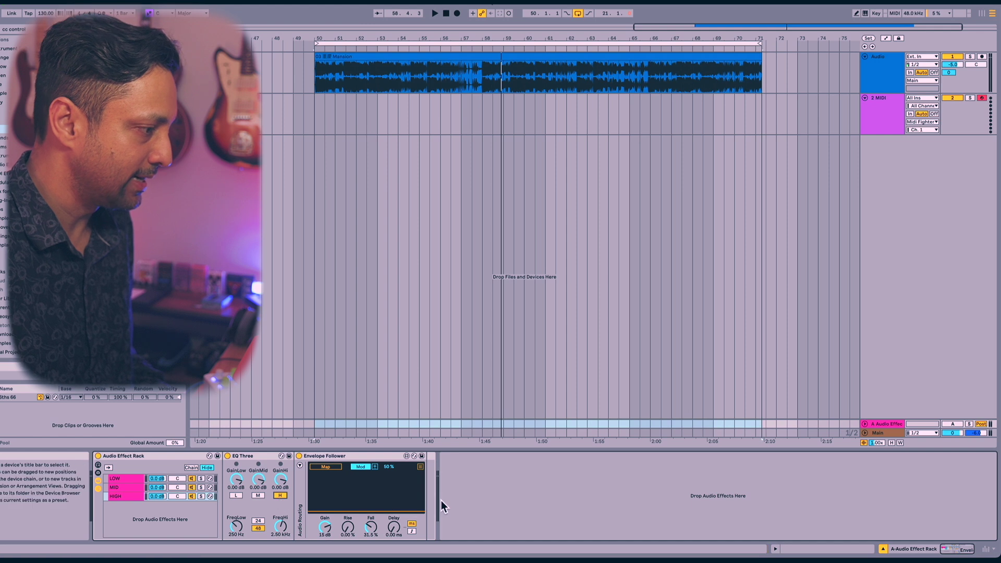
key(super+Tab)
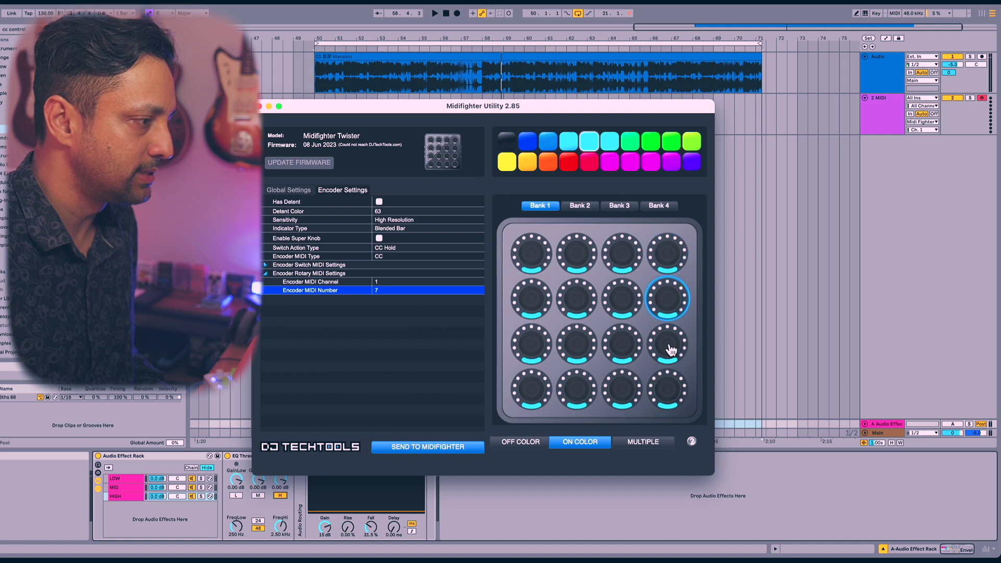
Step: Duplicate the 2 MIDI track's CC Control and set its Custom B–E to CC 3, 7, 11 and 15
click(882, 111)
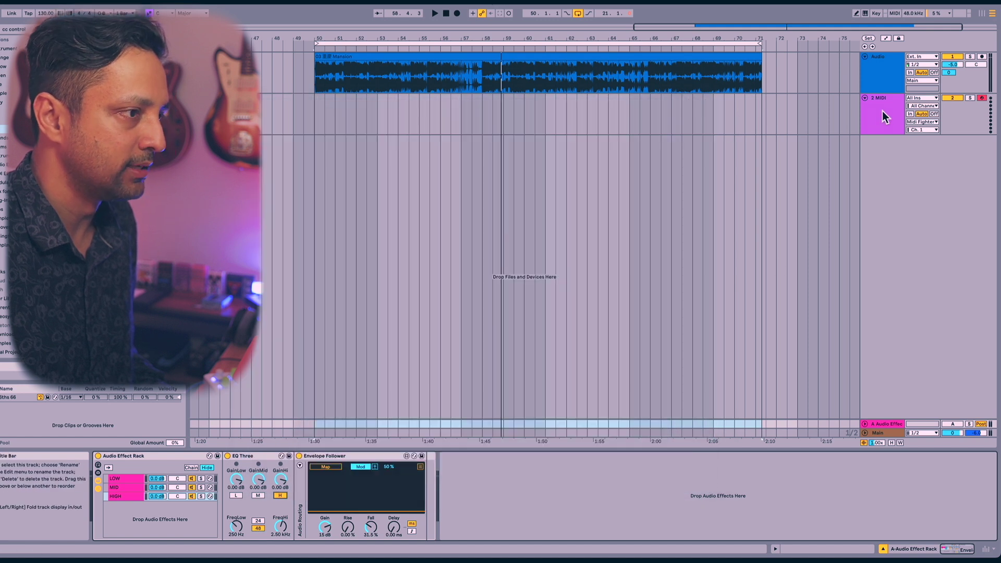
key(ctrl+d)
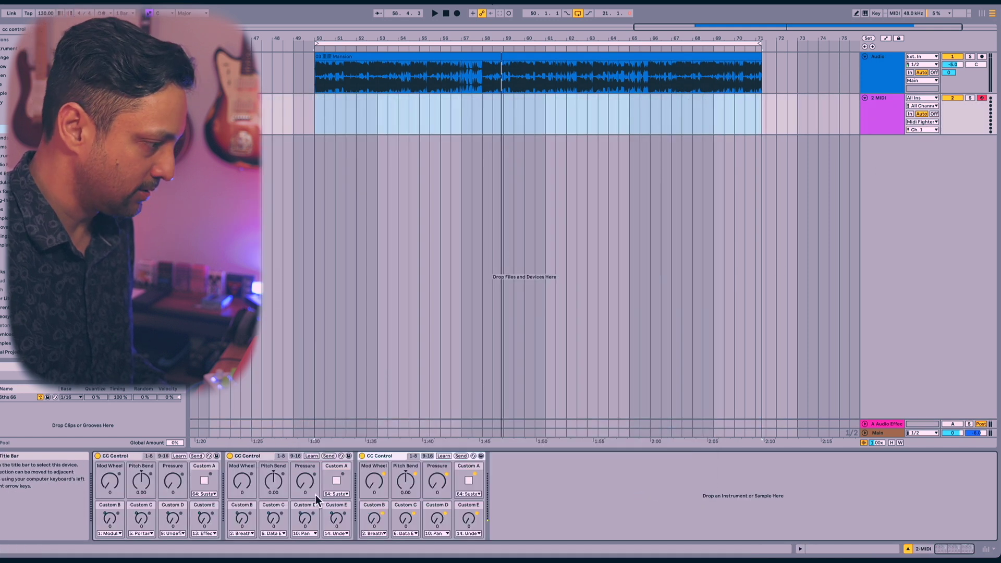
click(374, 534)
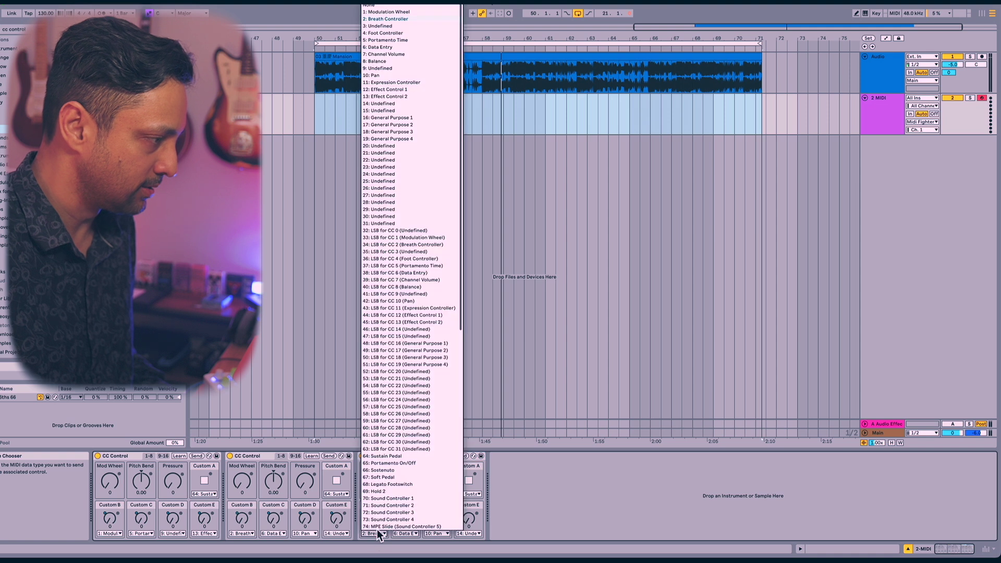
click(383, 26)
click(405, 533)
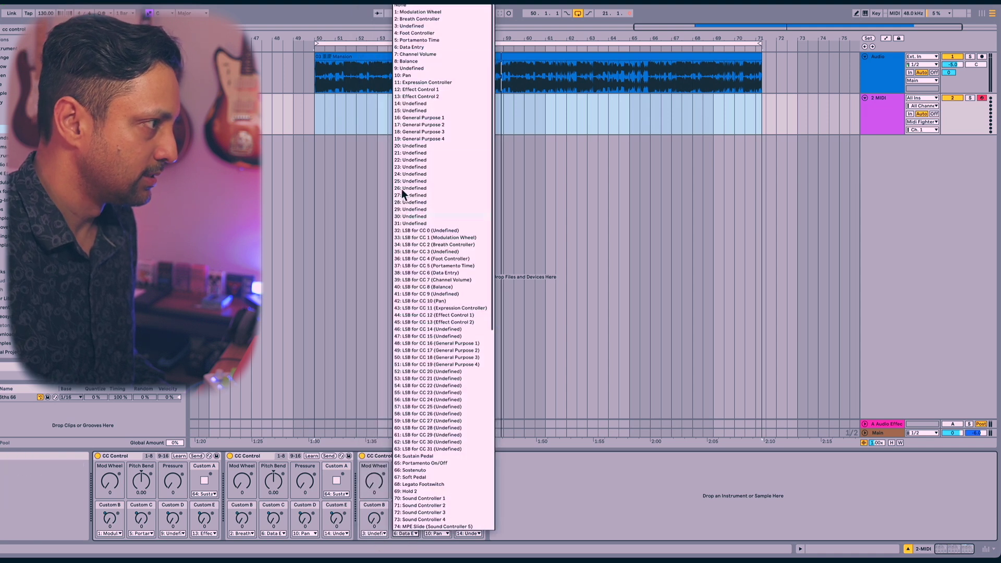
click(403, 54)
click(437, 533)
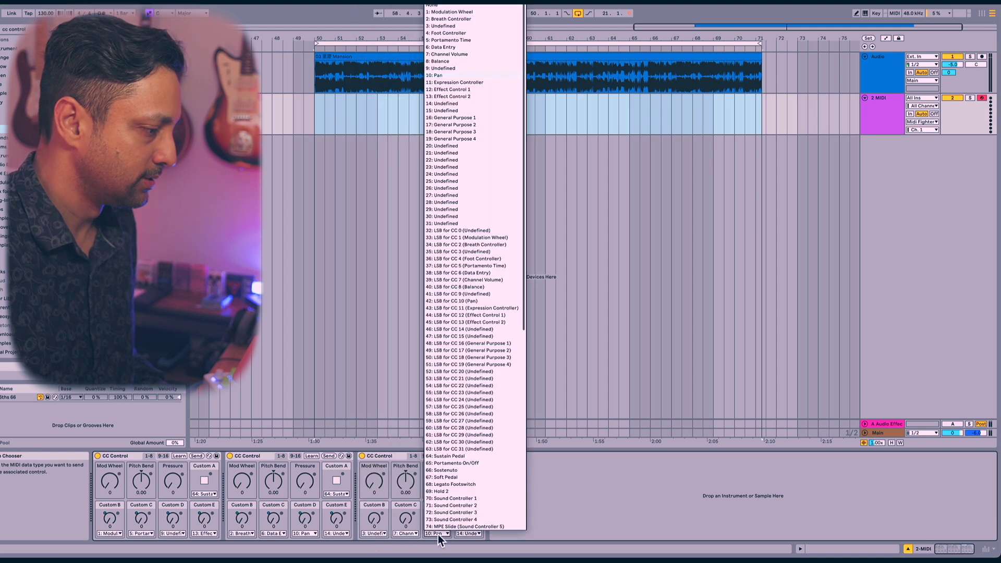
click(450, 83)
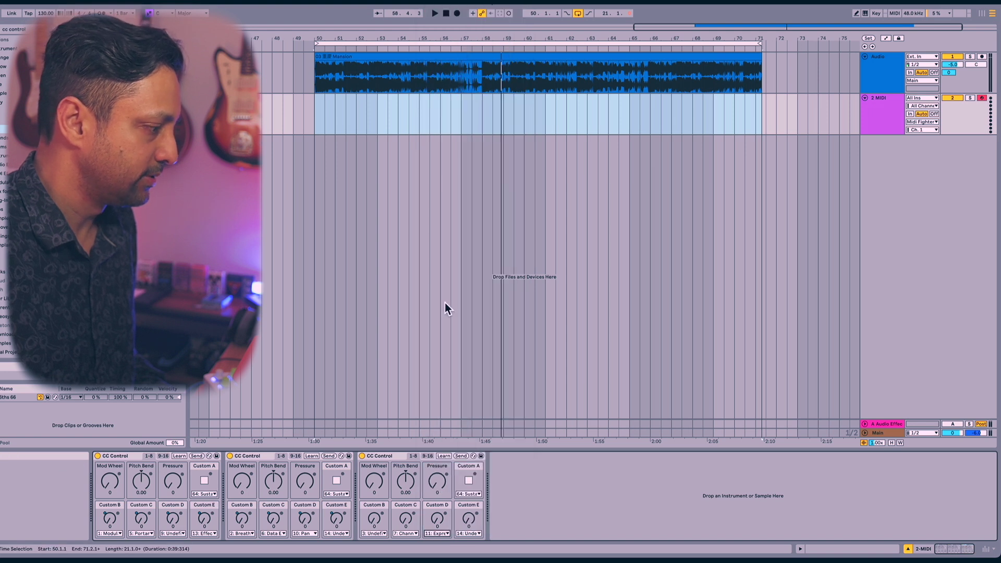
click(471, 532)
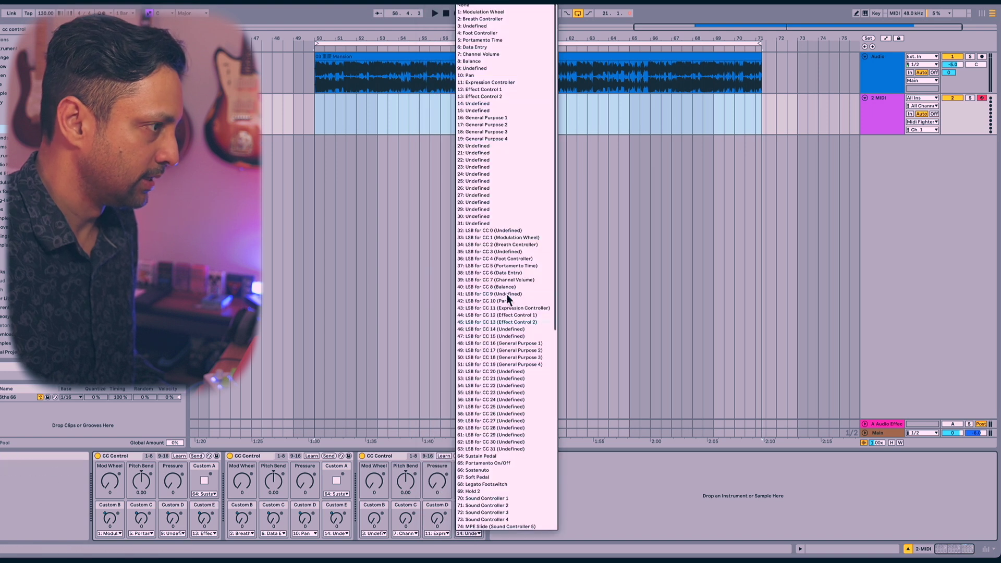
click(480, 106)
Step: Map the HIGH chain's Envelope Follower to Custom B on the third CC Control
click(891, 423)
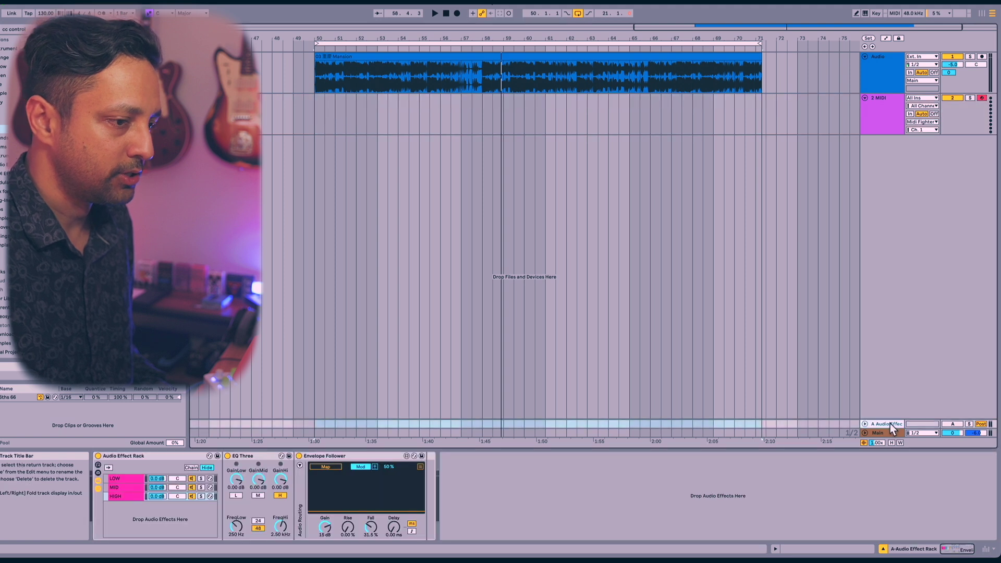
click(329, 468)
click(890, 112)
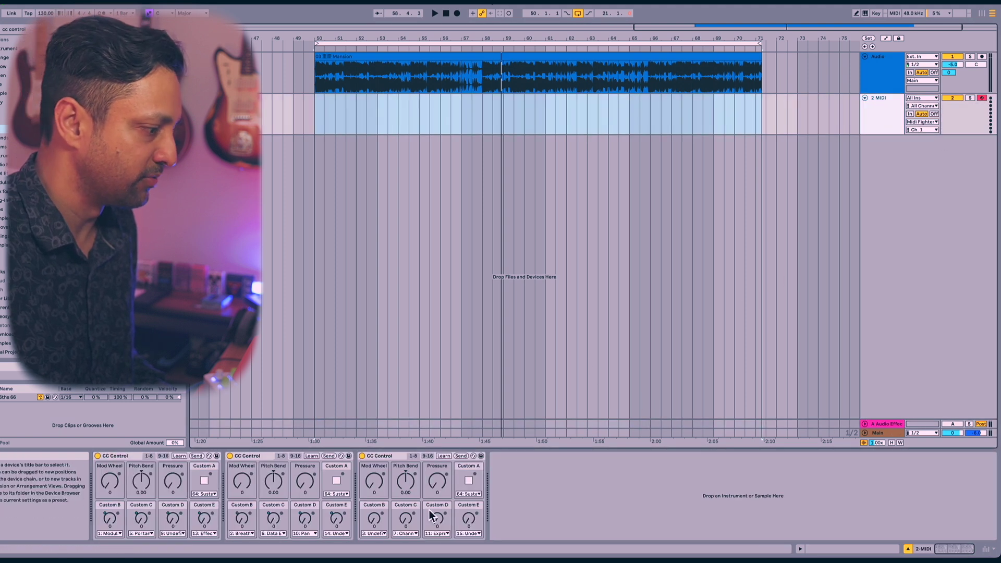
click(374, 517)
Step: Verify the new mapping in the Envelope Follower's mapping list and on the 2 MIDI track
click(893, 424)
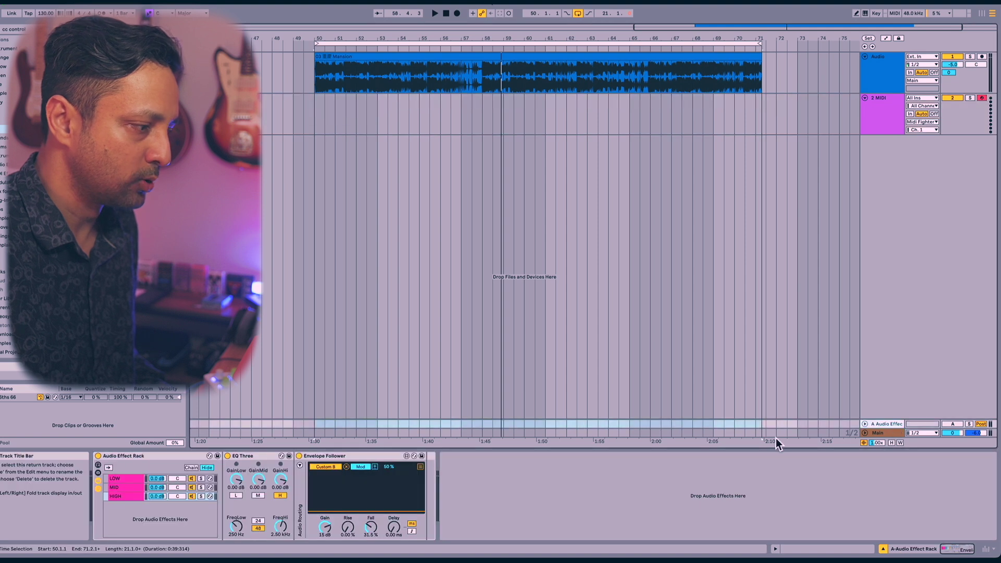
click(421, 466)
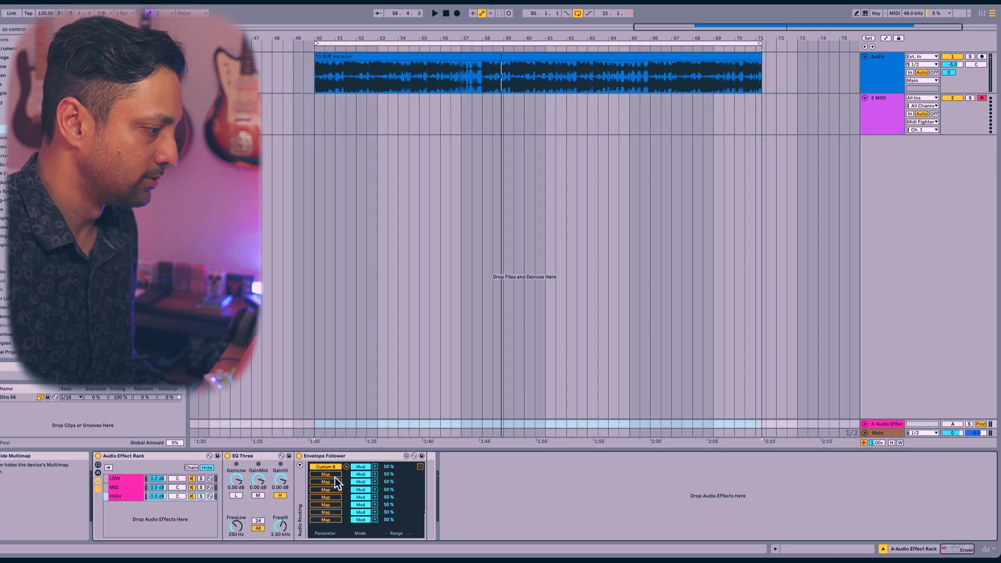
click(886, 131)
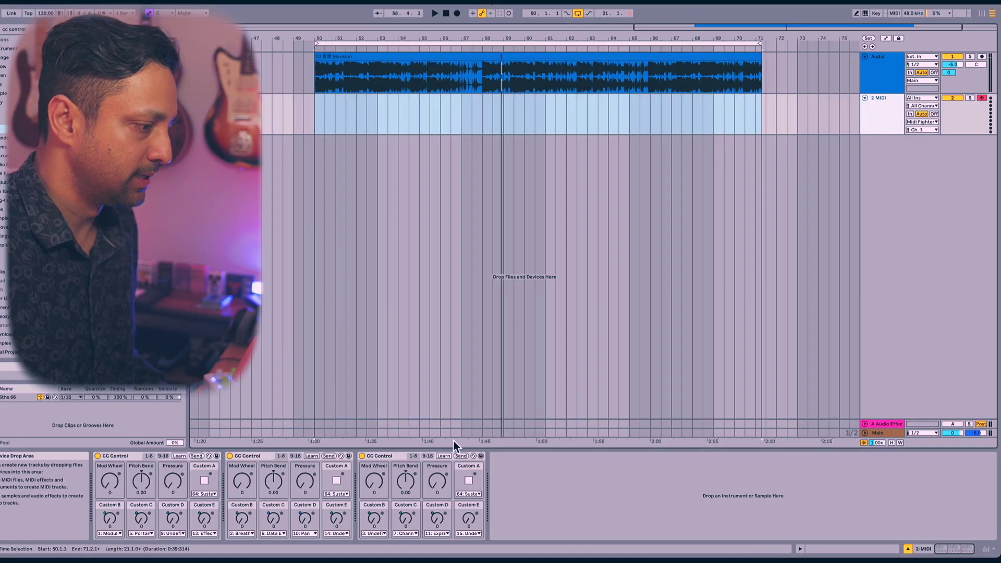
click(884, 423)
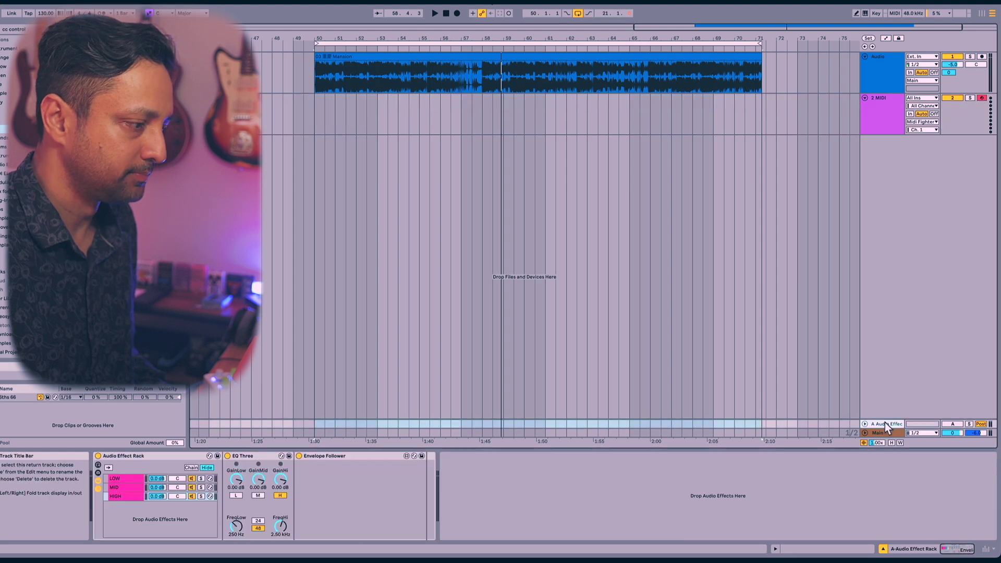
click(420, 467)
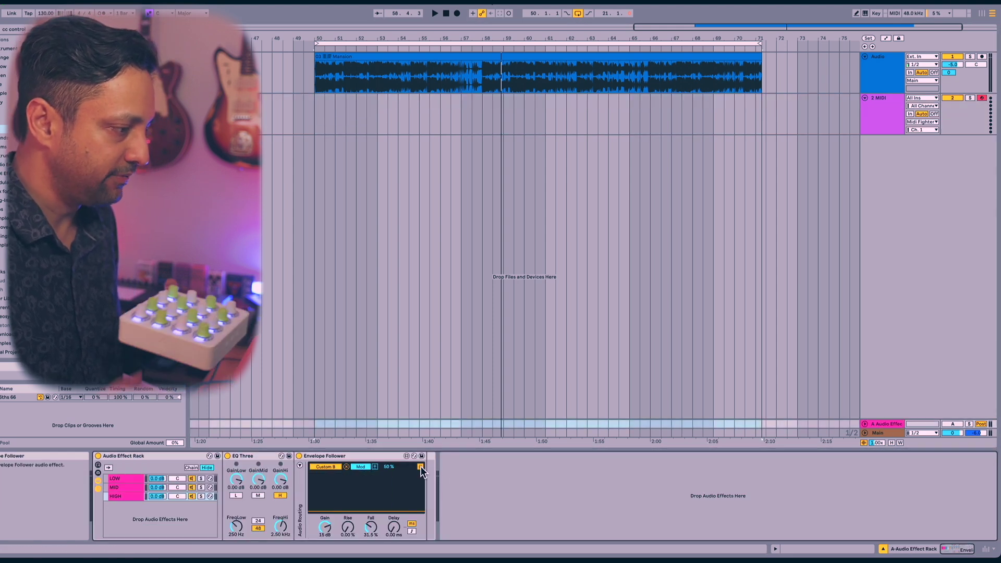
Step: Play the song and raise the HIGH Envelope Follower's gain to about 20 dB
key(space)
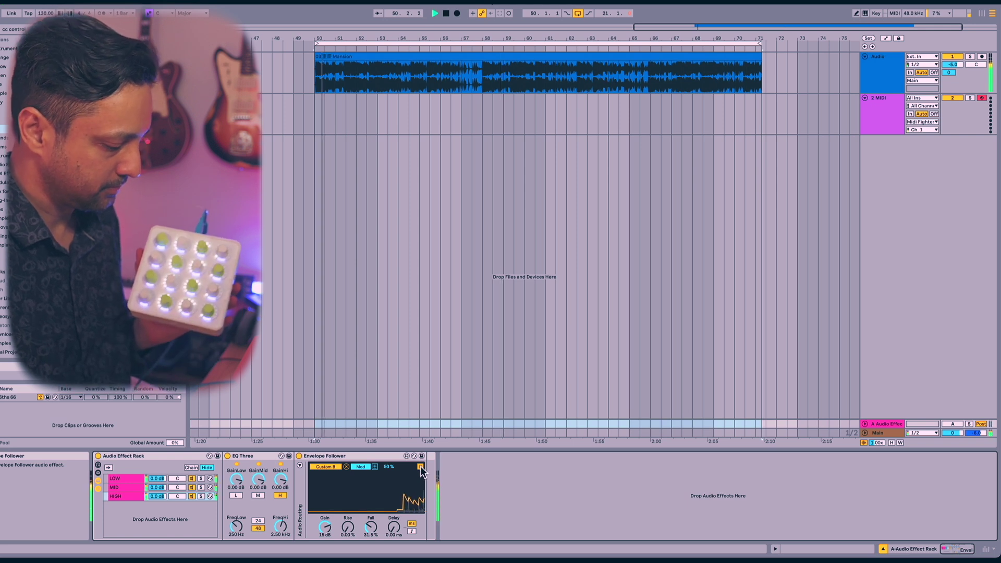
drag(324, 527, 369, 530)
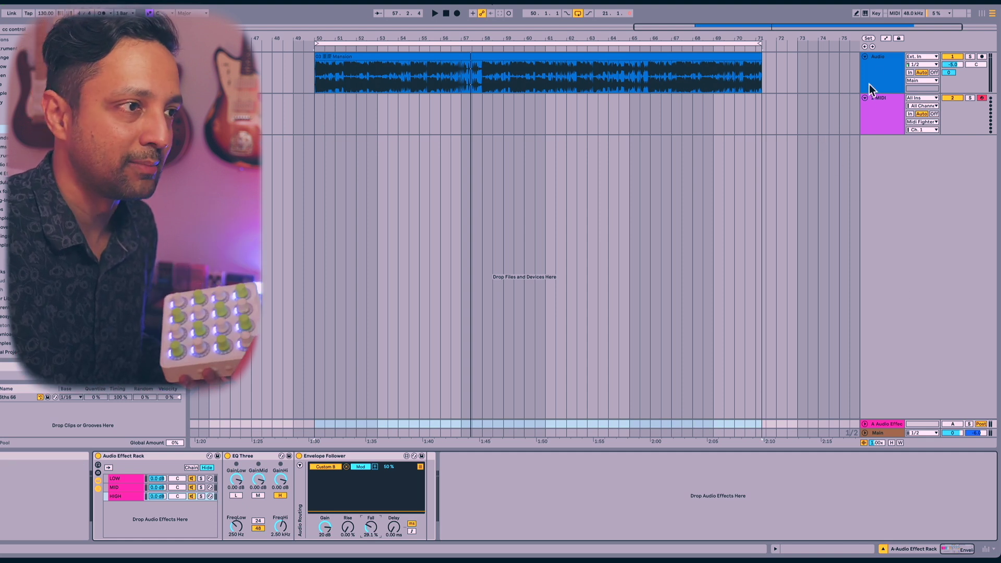
click(881, 72)
Step: Move playback to bar 62, arm the Audio track, and set its input to channel 1
click(567, 68)
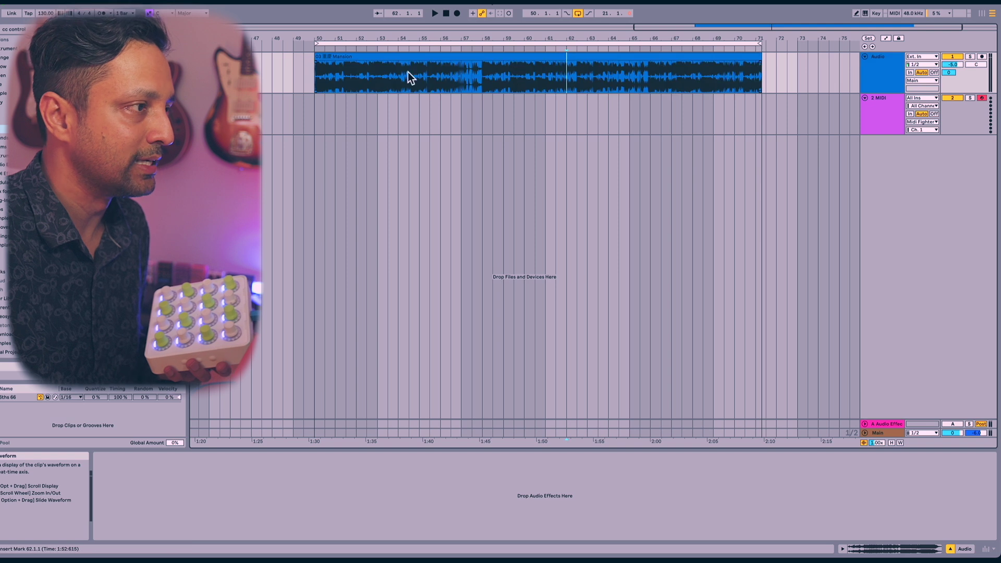
click(983, 56)
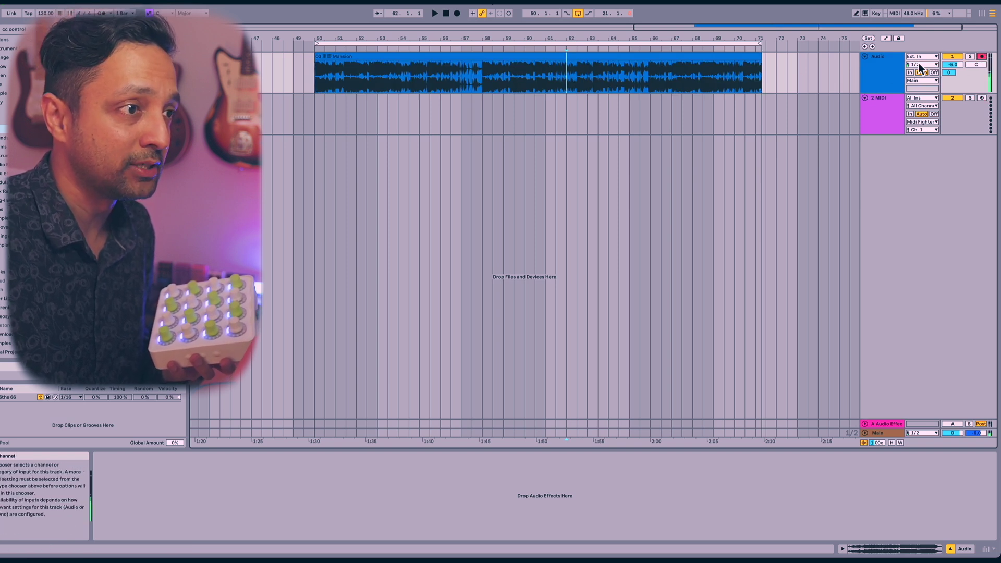
click(922, 64)
click(913, 92)
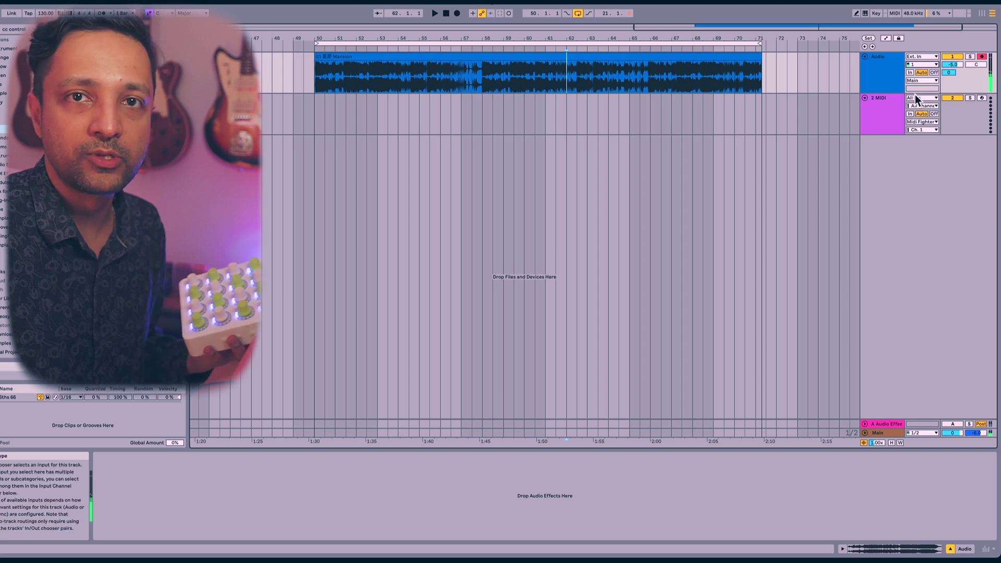